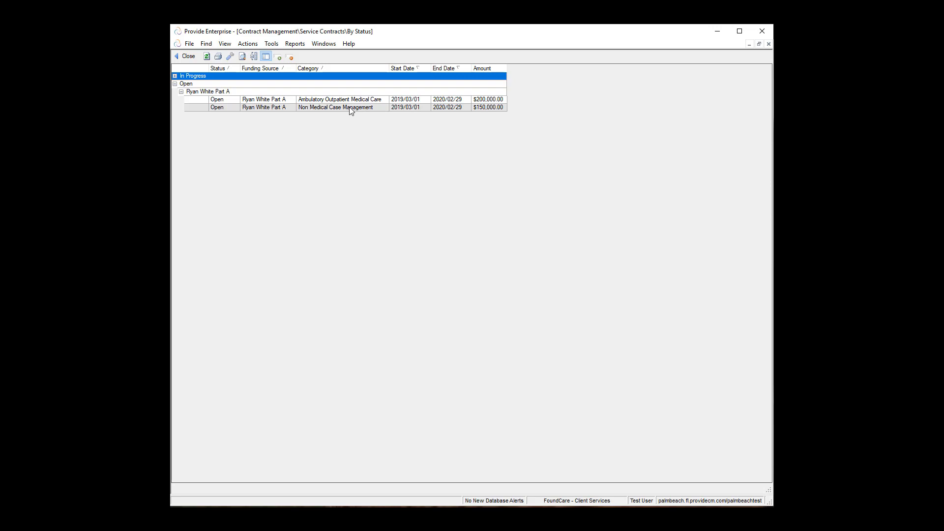
Step: Open the $150,000.00 Non Medical Case Management service contract from the Service Contracts By Status list
left_click(350, 110)
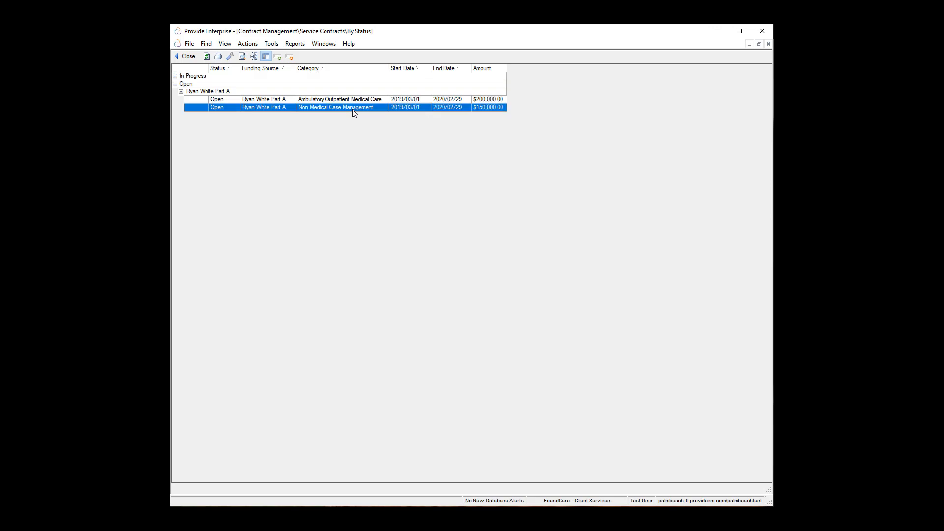
double_click(354, 108)
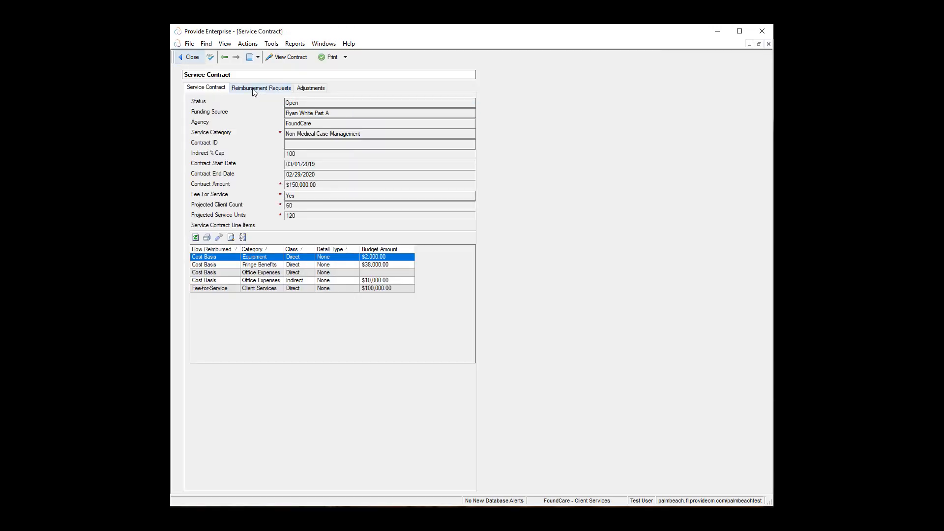
Step: Create a new pending reimbursement request from the contract's Reimbursement Requests list
left_click(272, 91)
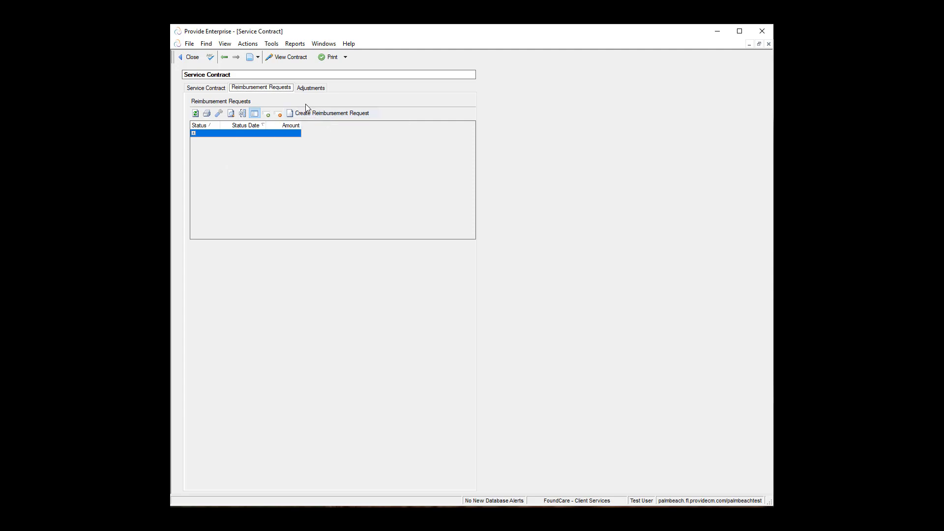
left_click(332, 114)
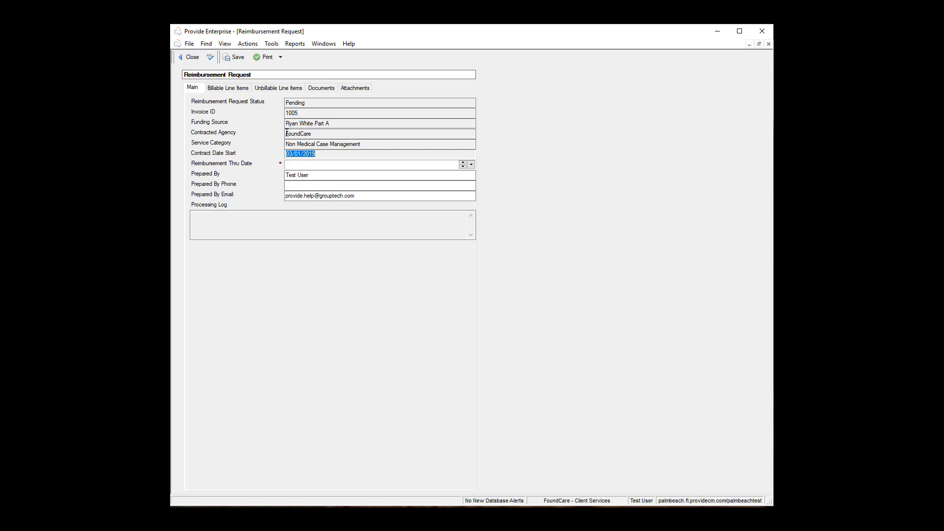
Step: Enter 03/31/2019 as the Reimbursement Thru Date on invoice 1005
left_click(305, 135)
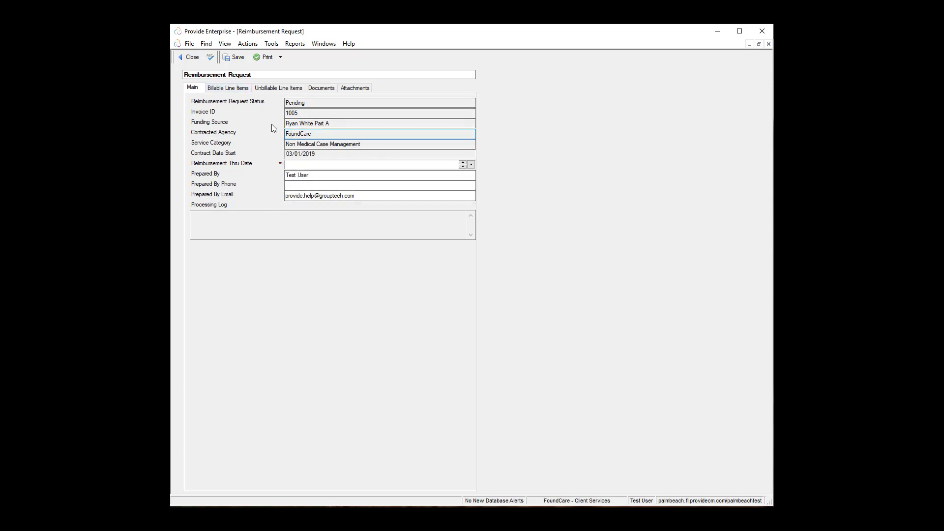
left_click(290, 165)
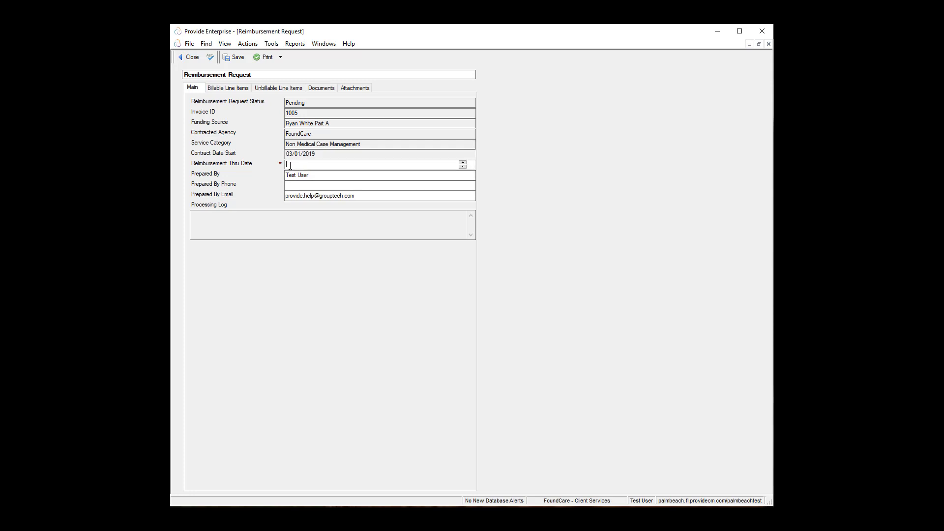
type("03/31/2019")
left_click(322, 154)
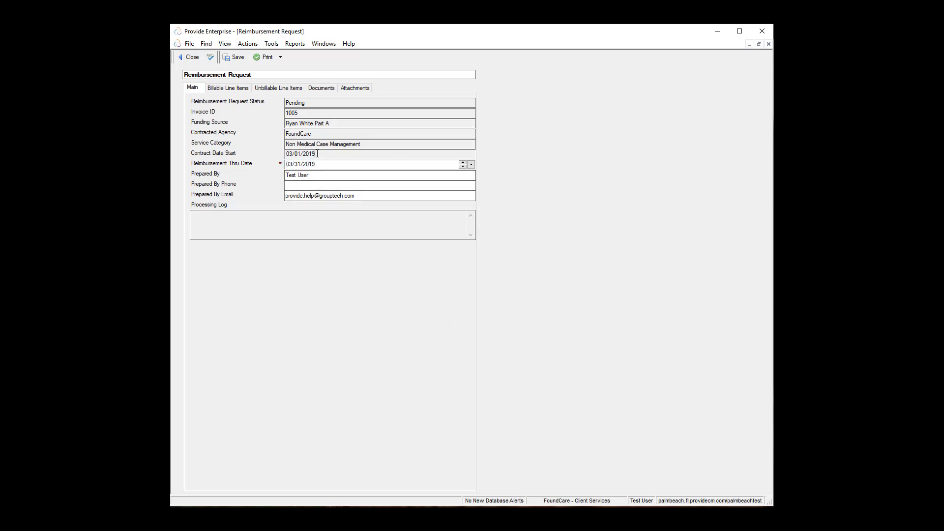
left_click_drag(325, 154, 258, 145)
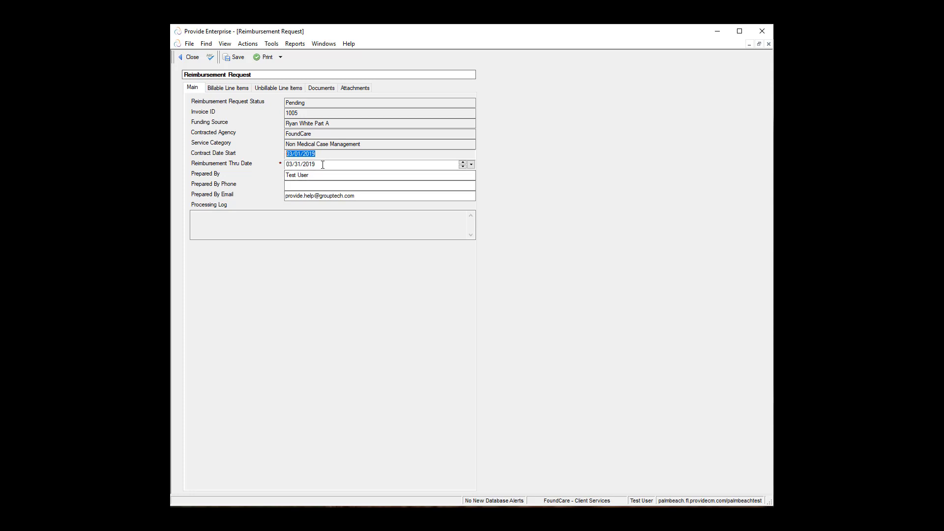
left_click(296, 163)
type("3")
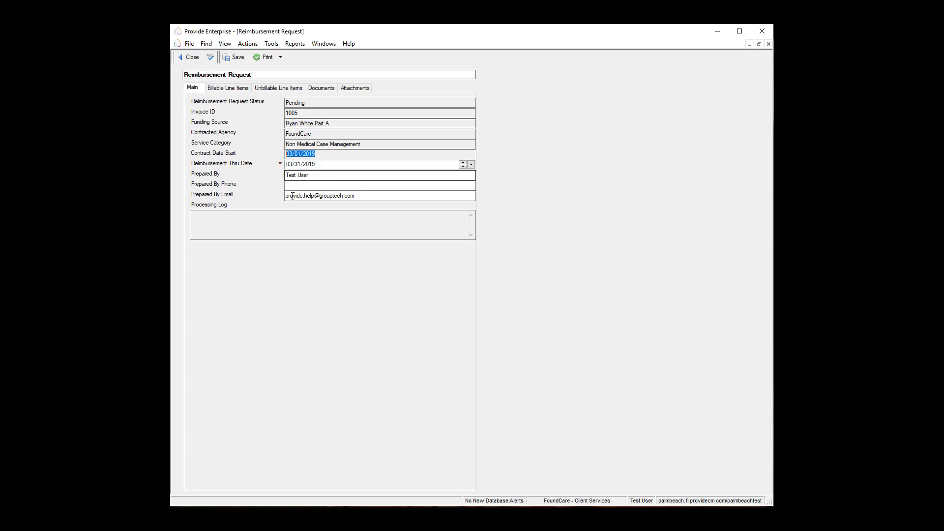
Step: Enter the preparer's phone number with extension in the Prepared By Phone field
left_click(290, 185)
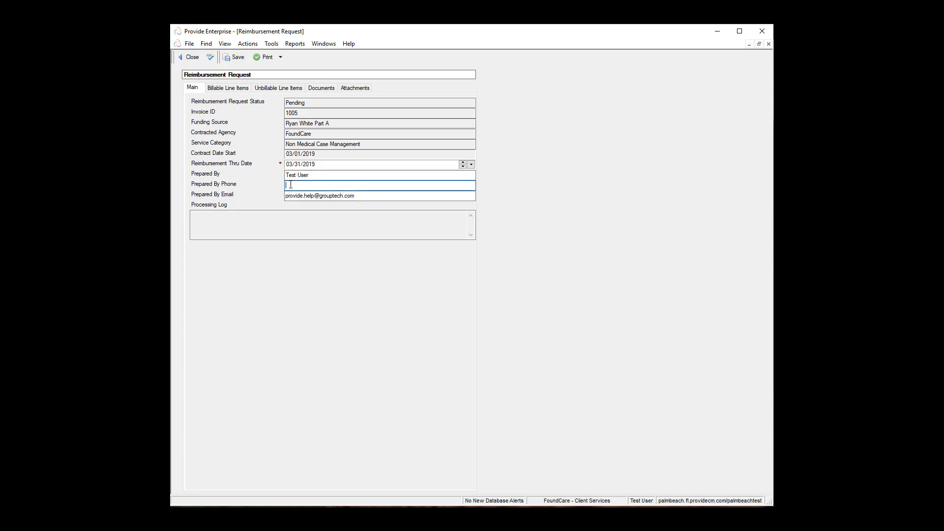
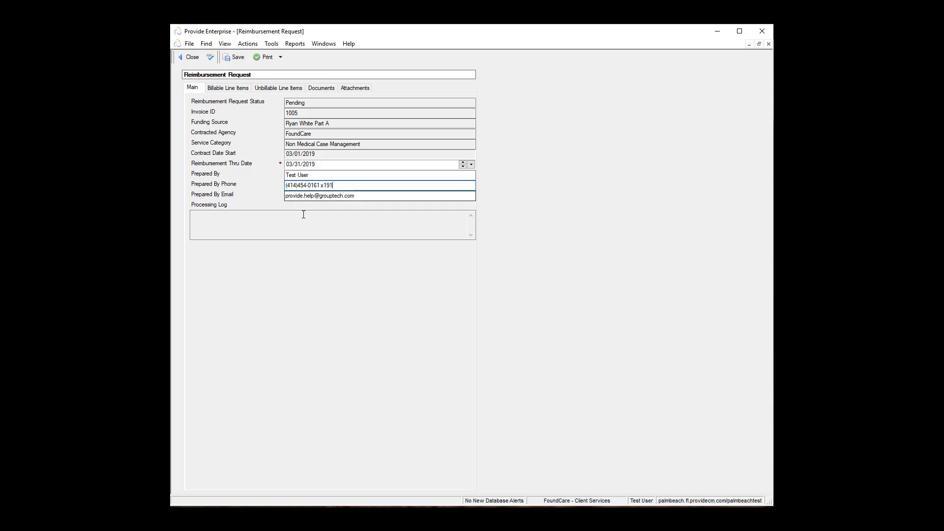
Step: Save the reimbursement request and display its Billable Line Items
left_click(239, 57)
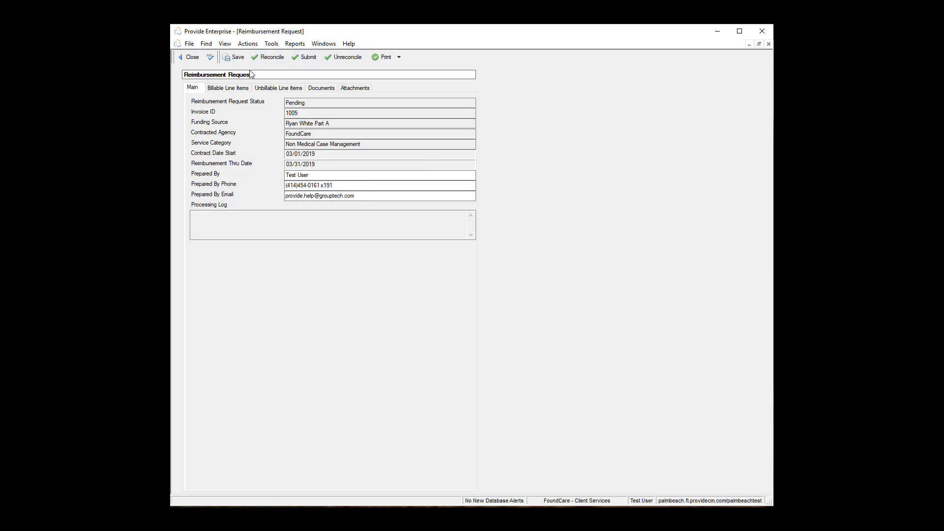
left_click(226, 93)
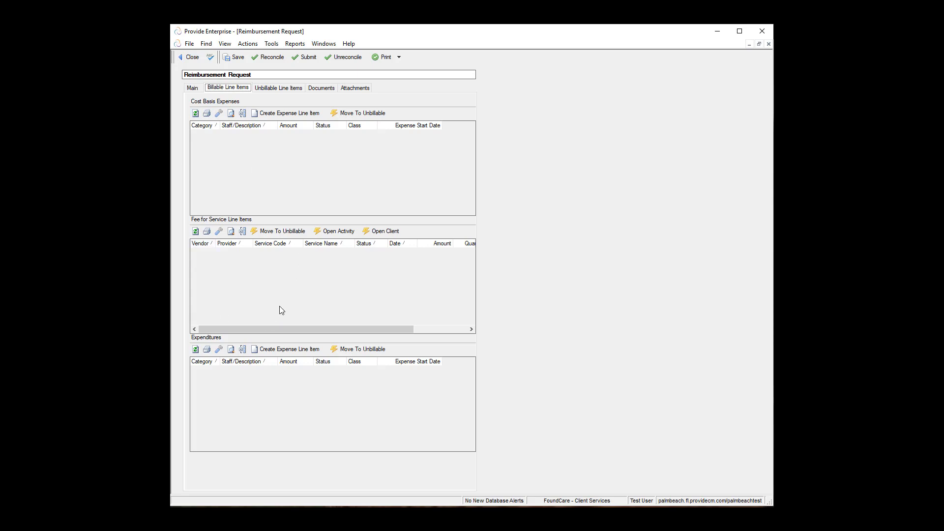
left_click(523, 94)
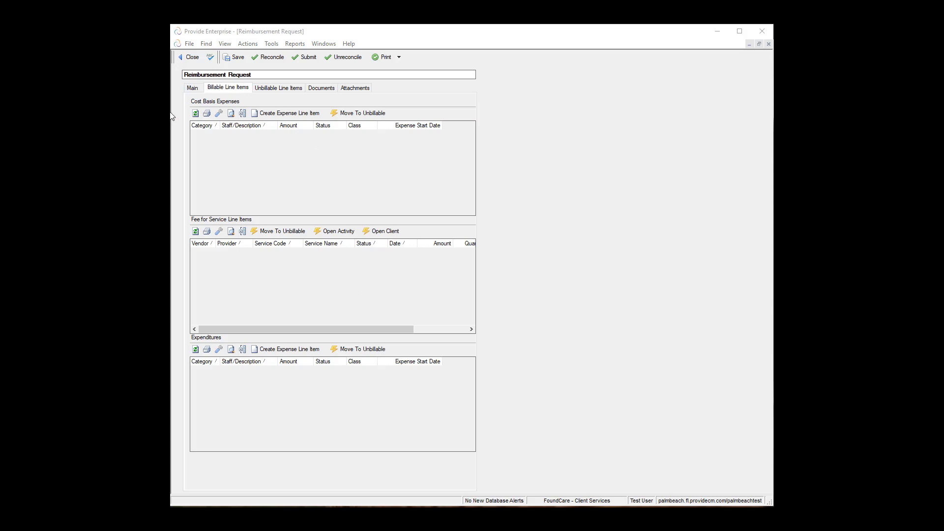
Step: Create a cost basis expense line item with start and end dates 03/01/2019
left_click(300, 114)
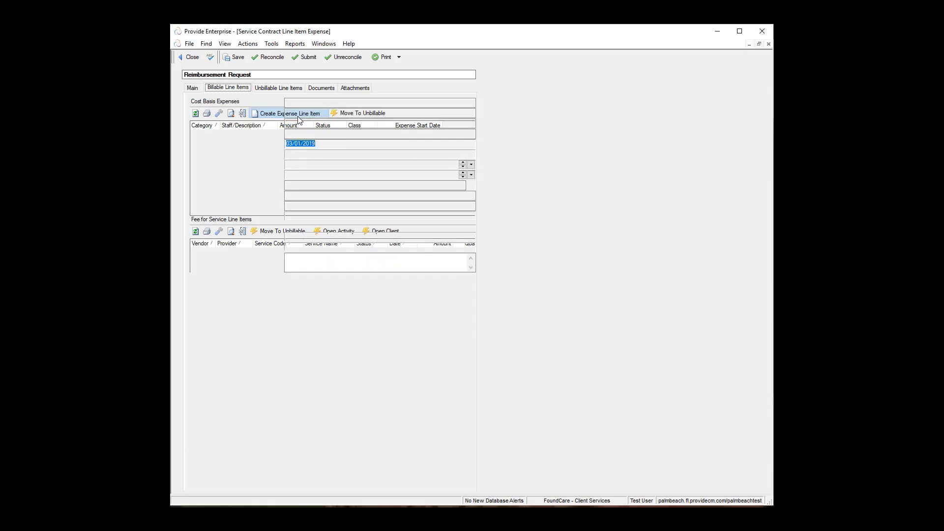
left_click(305, 166)
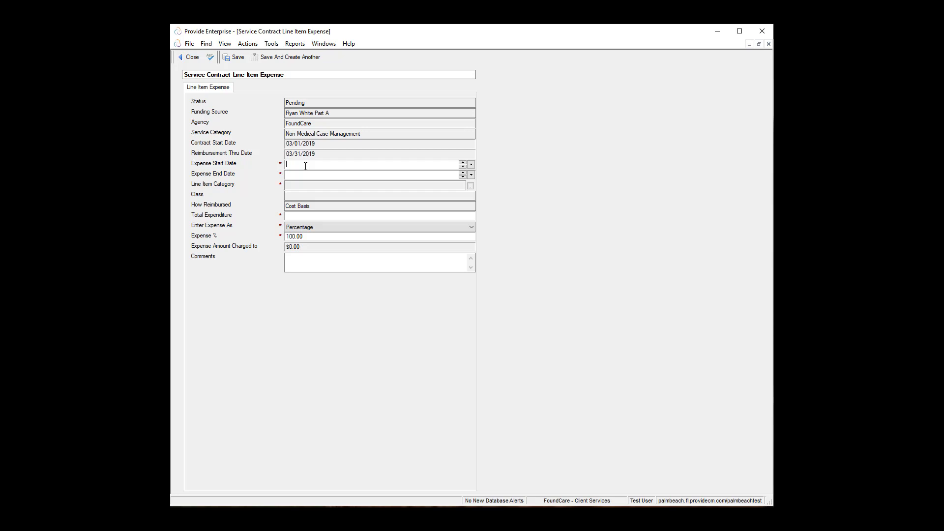
type("0301")
left_click(287, 175)
type("0301")
left_click(322, 186)
Step: Choose Office Expenses, class Indirect, as the line item category
left_click(470, 186)
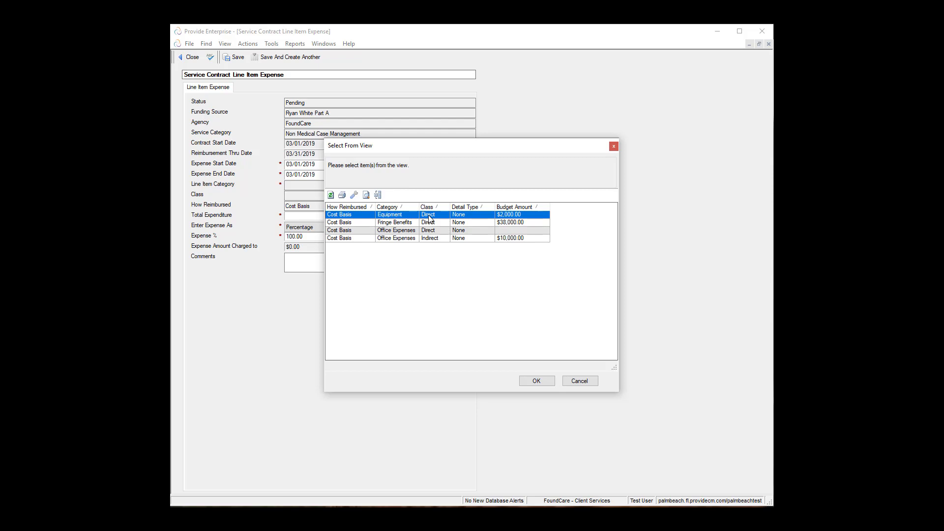
left_click(474, 238)
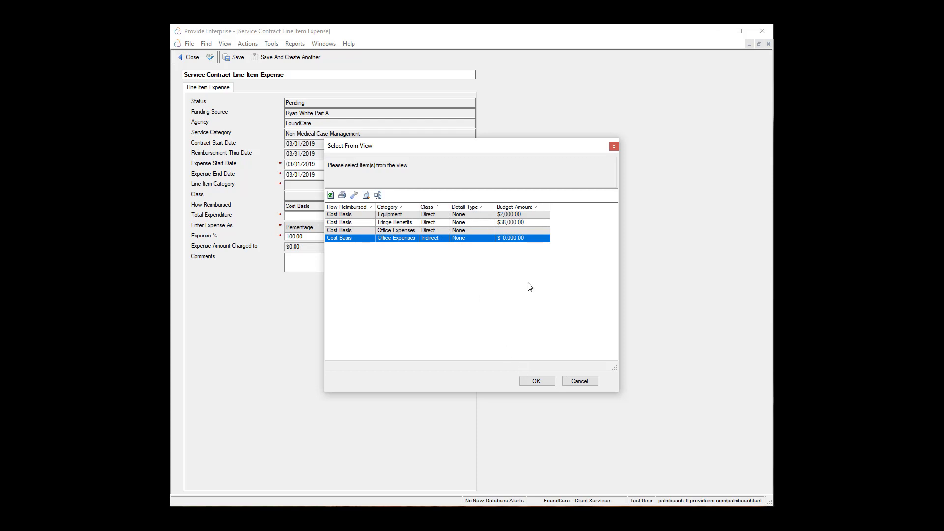
left_click(536, 381)
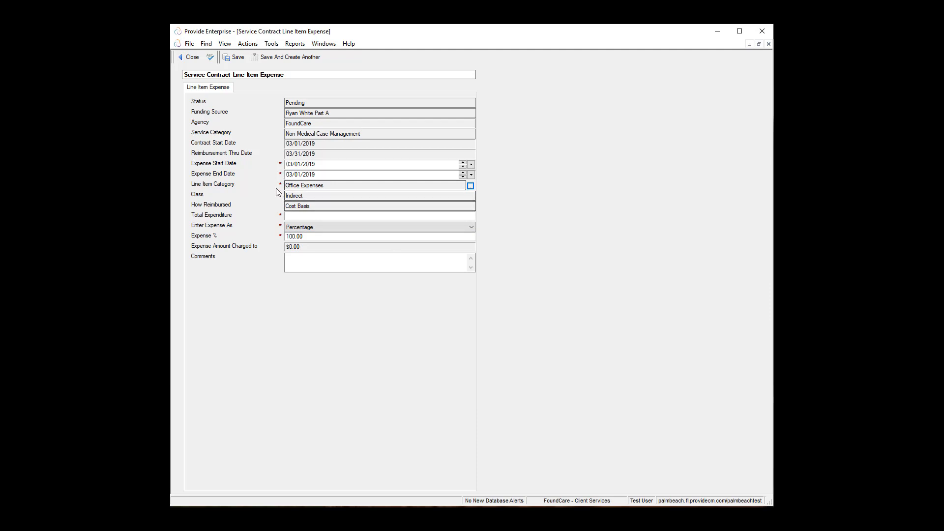
Step: Enter a total expenditure of 120 and set the expense to be entered as an amount
left_click(311, 217)
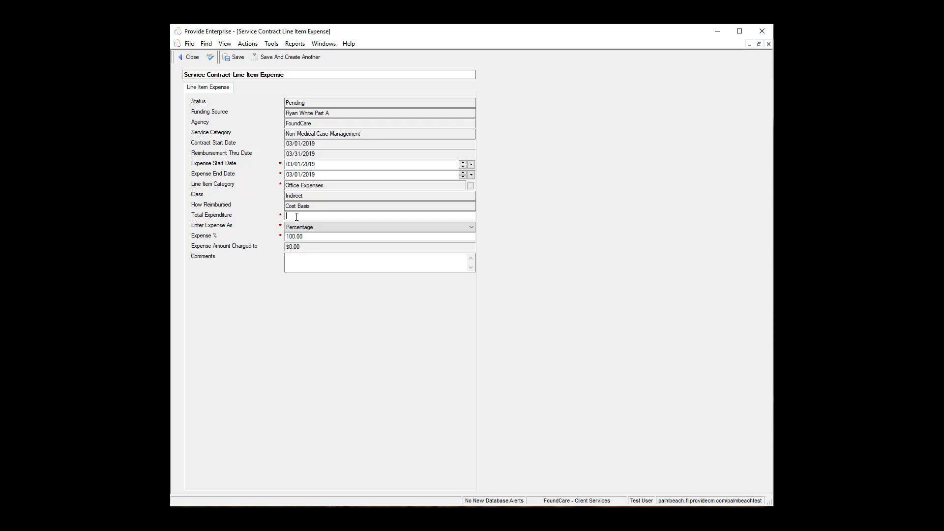
type("120")
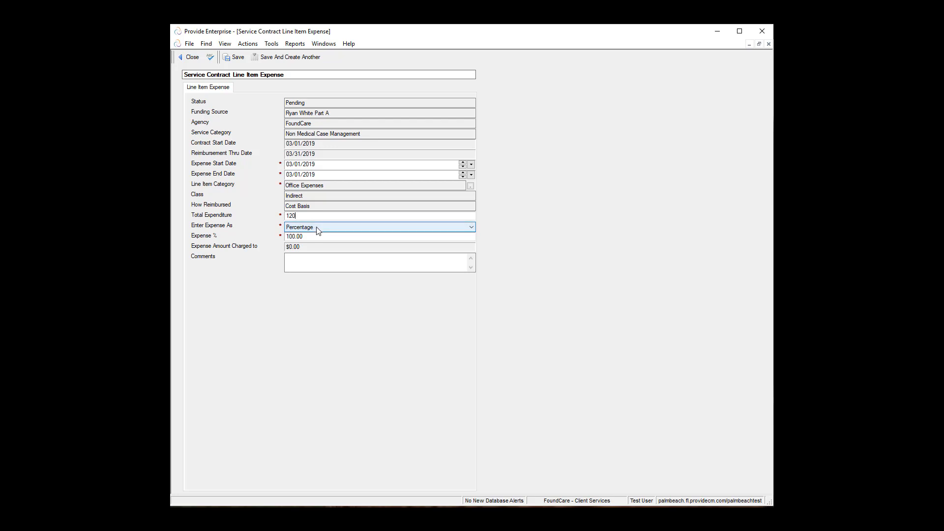
left_click(317, 227)
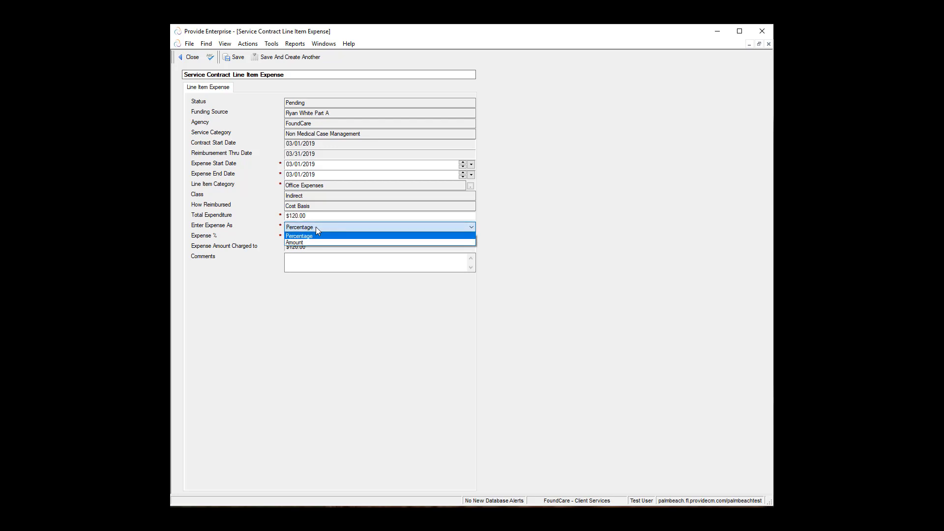
left_click(309, 242)
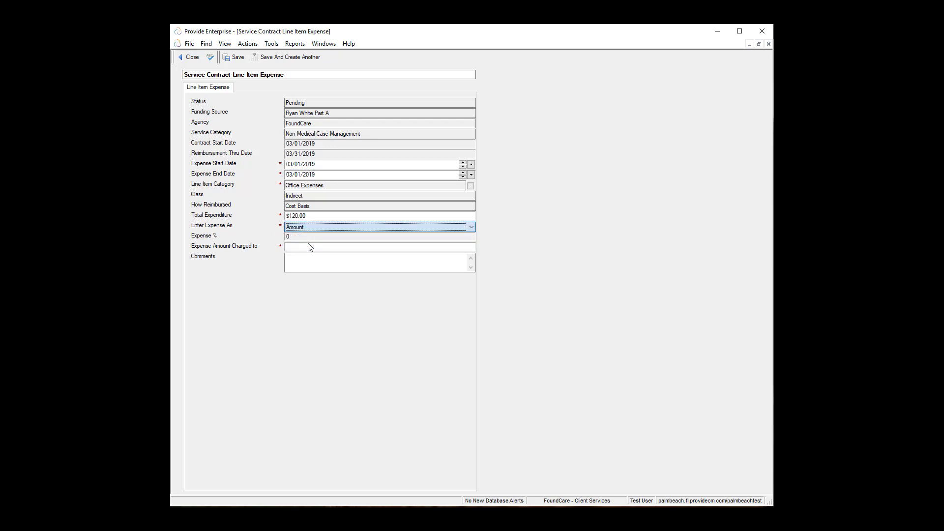
left_click(303, 245)
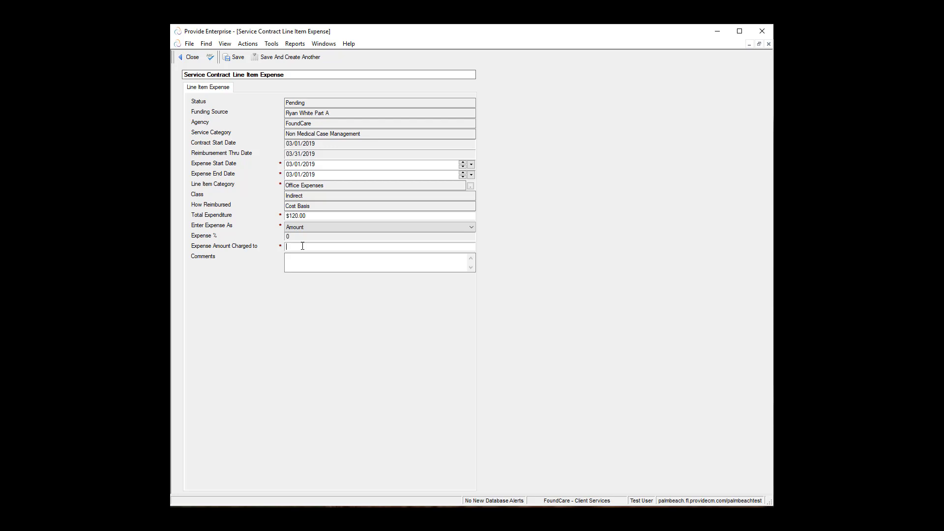
Step: Switch to percentage entry, trying 50, then 0, then 100 percent for the expense
left_click(301, 229)
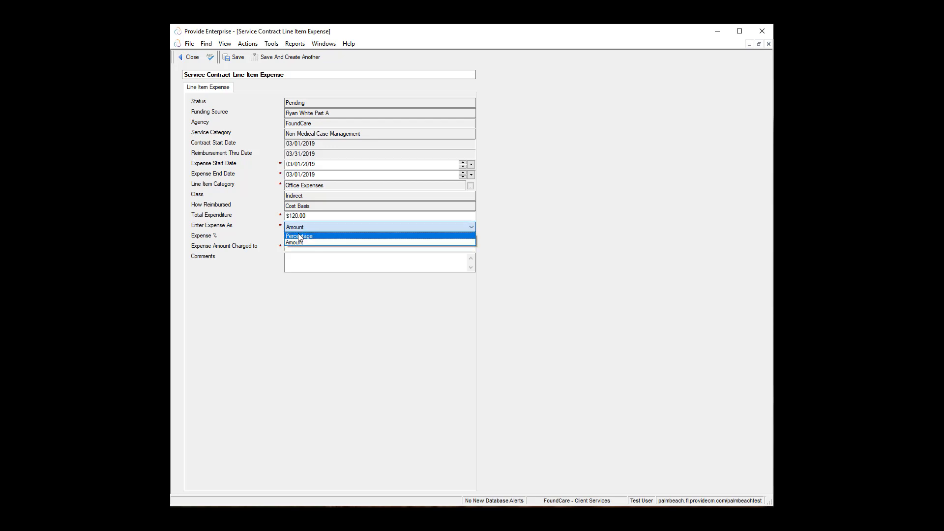
left_click(295, 236)
double_click(294, 237)
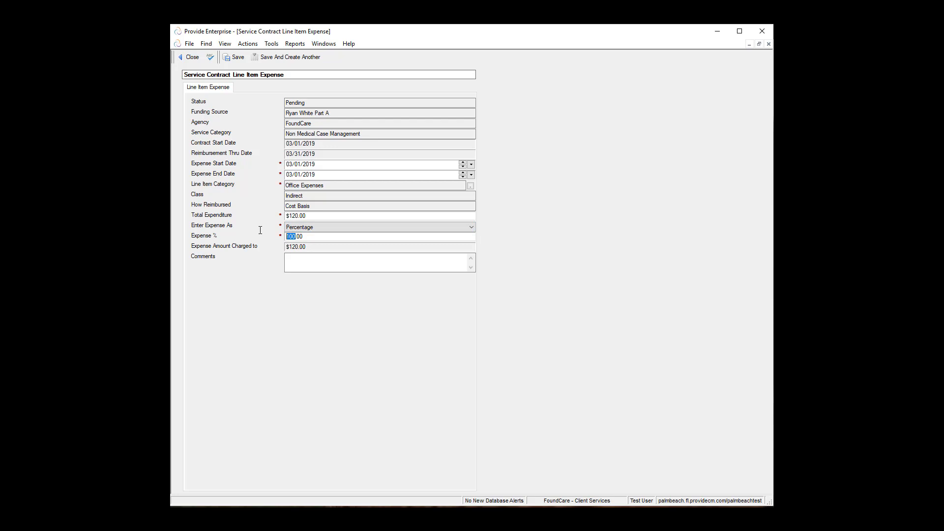
type("50")
left_click(324, 216)
left_click_drag(309, 247, 279, 249)
left_click(306, 250)
left_click_drag(308, 238, 240, 231)
type("0")
left_click(314, 248)
type("100")
left_click(296, 247)
Step: Try an $80.00 charged amount, return to 100 percent, and close the expense form
left_click(303, 228)
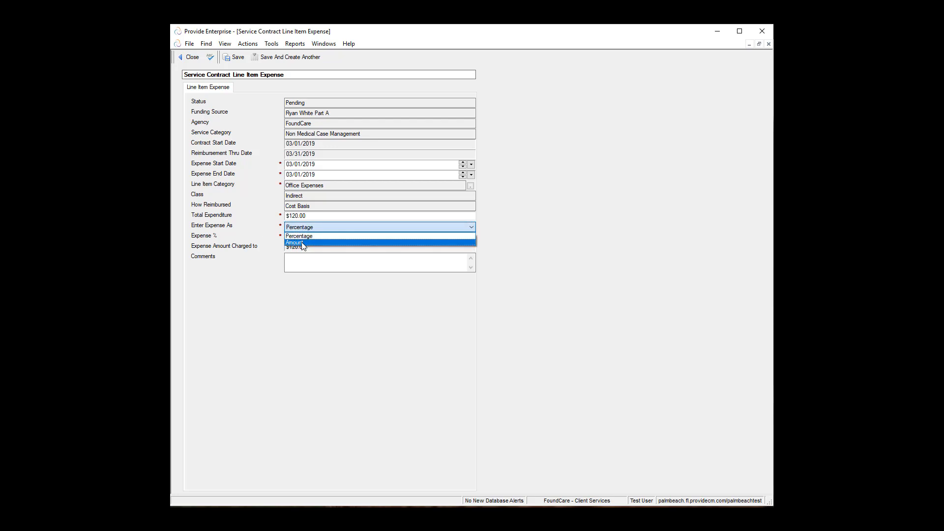
left_click(303, 243)
left_click(292, 249)
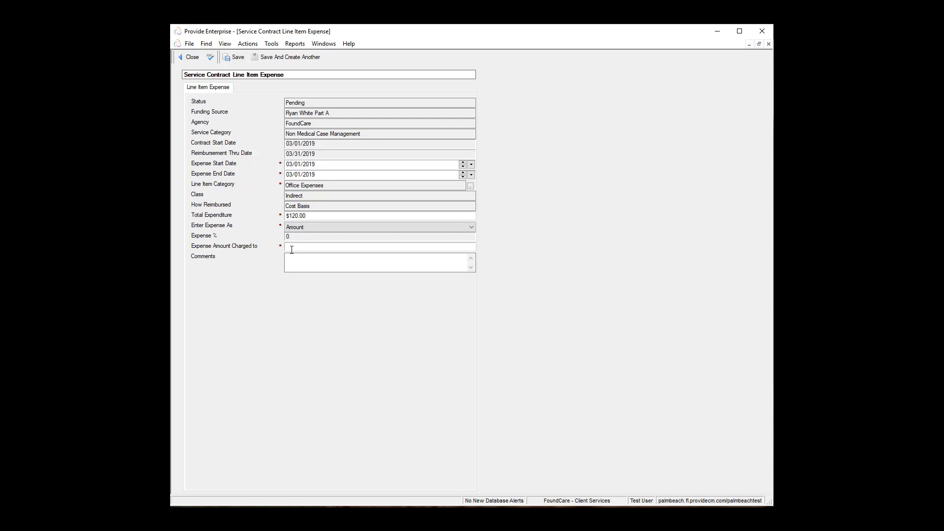
type("80")
key("Tab")
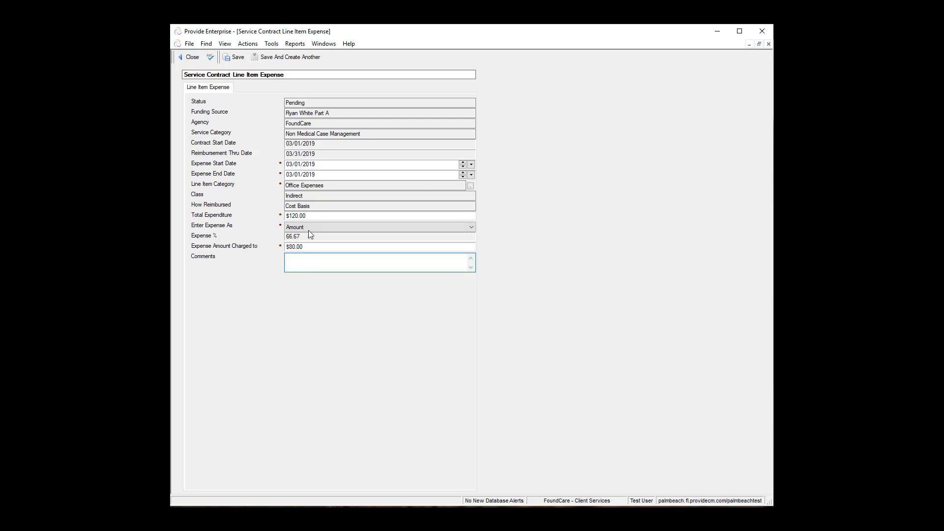
left_click(310, 226)
left_click(307, 239)
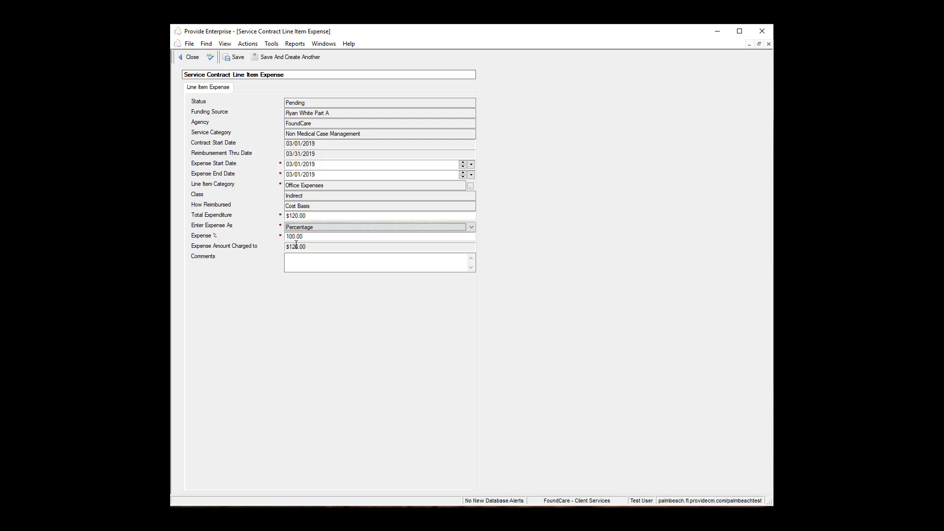
left_click(312, 261)
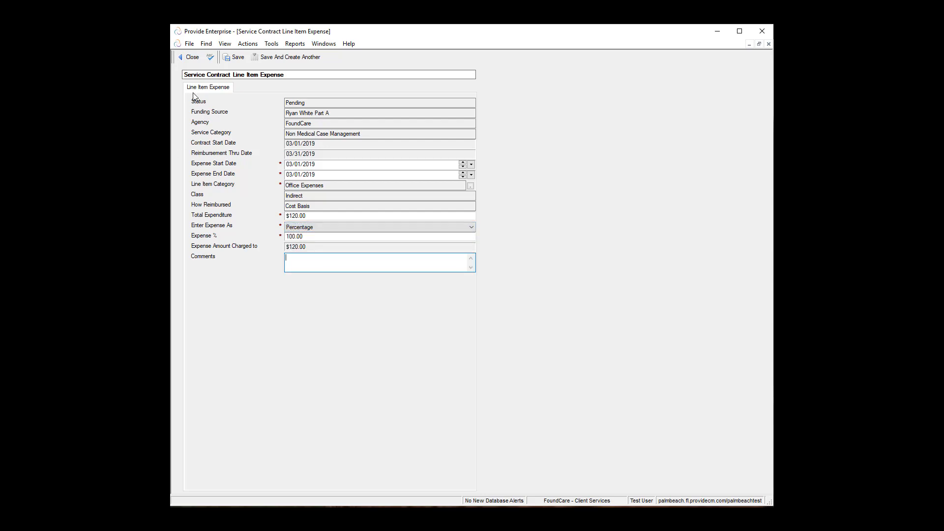
left_click(189, 57)
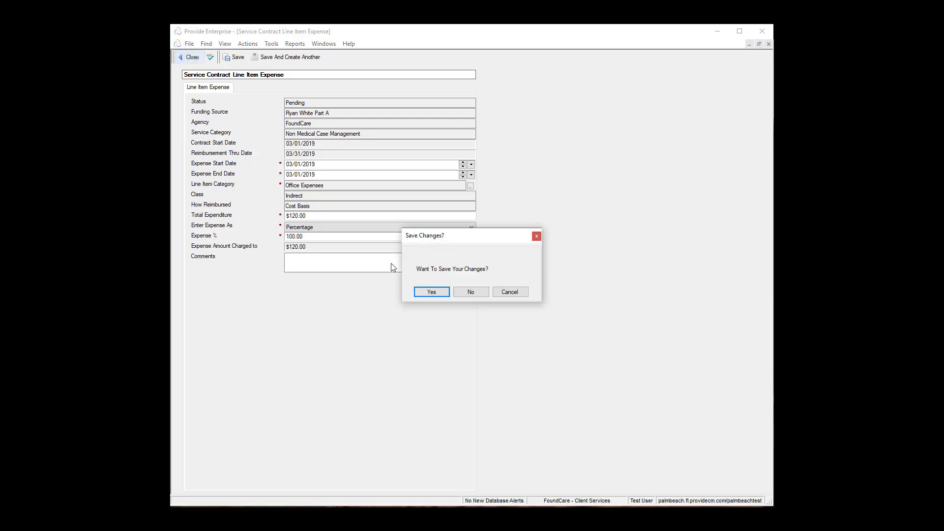
Step: Save the Office Expenses line item changes and refresh the Cost Basis Expenses list
left_click(432, 292)
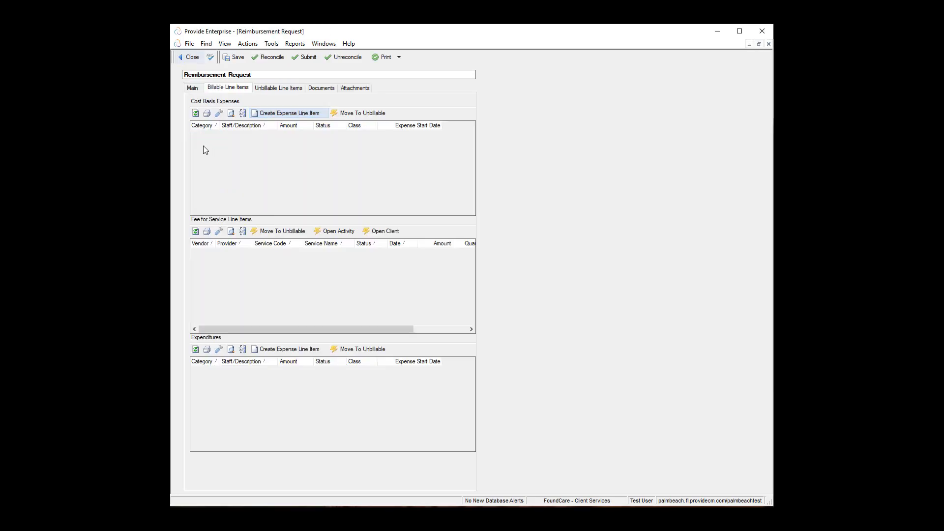
left_click(195, 114)
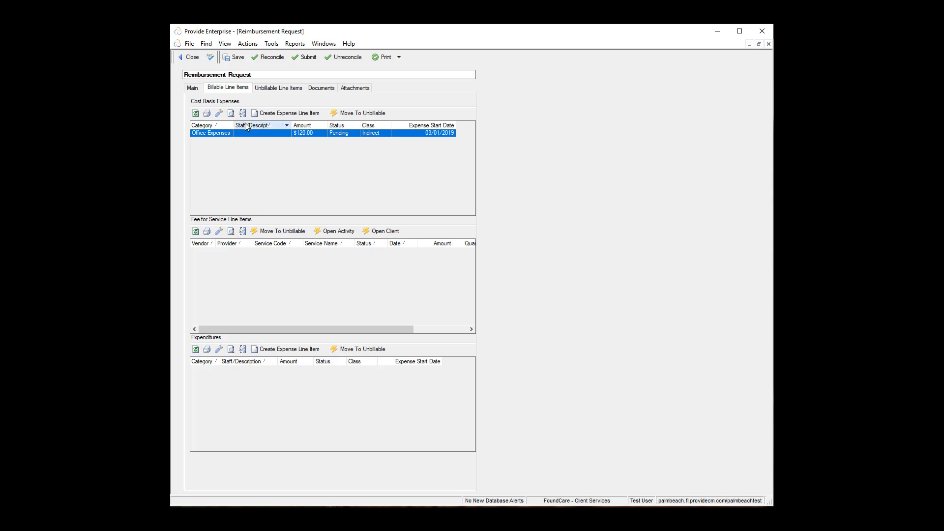
Step: Move the Office Expenses line to unbillable with reason 'Expense covered elsewhere/by other funding source'
left_click(369, 116)
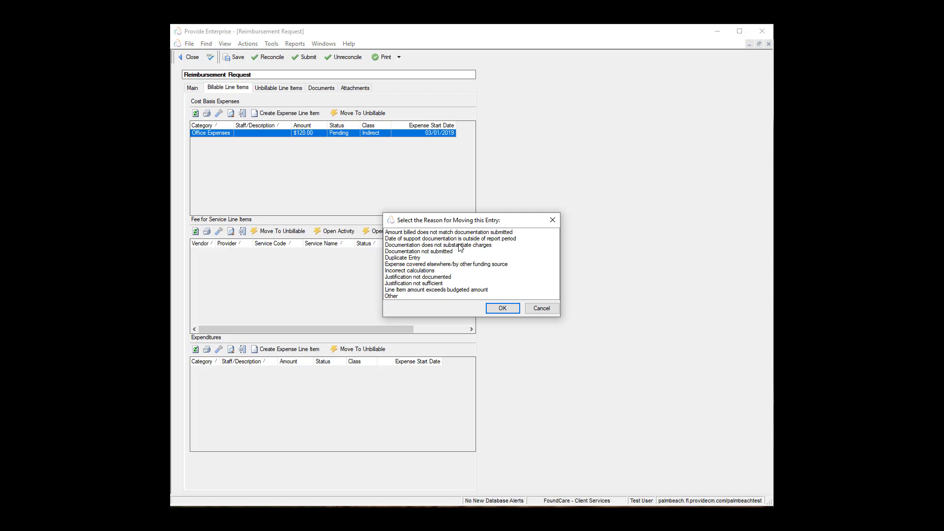
left_click(461, 265)
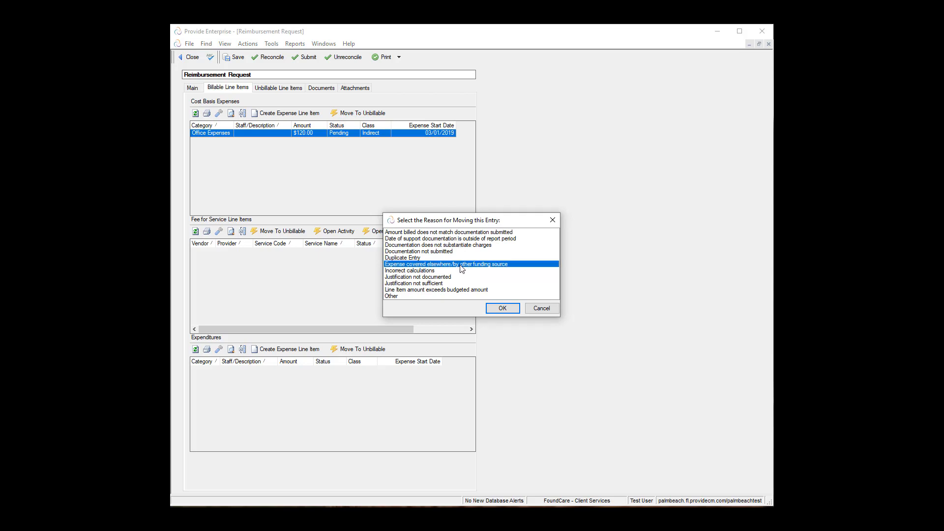
left_click(501, 309)
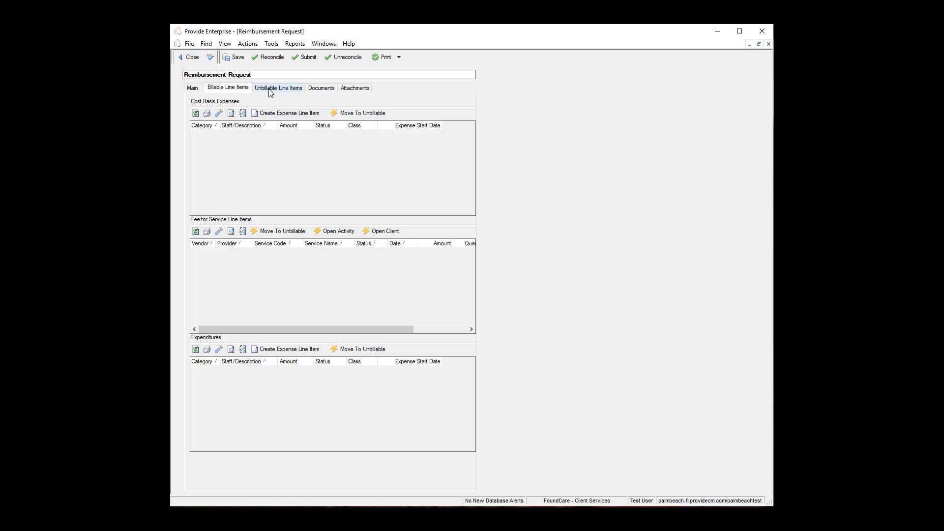
Step: Clear the unbillable mark on Office Expenses so it returns to the billable line items
left_click(283, 92)
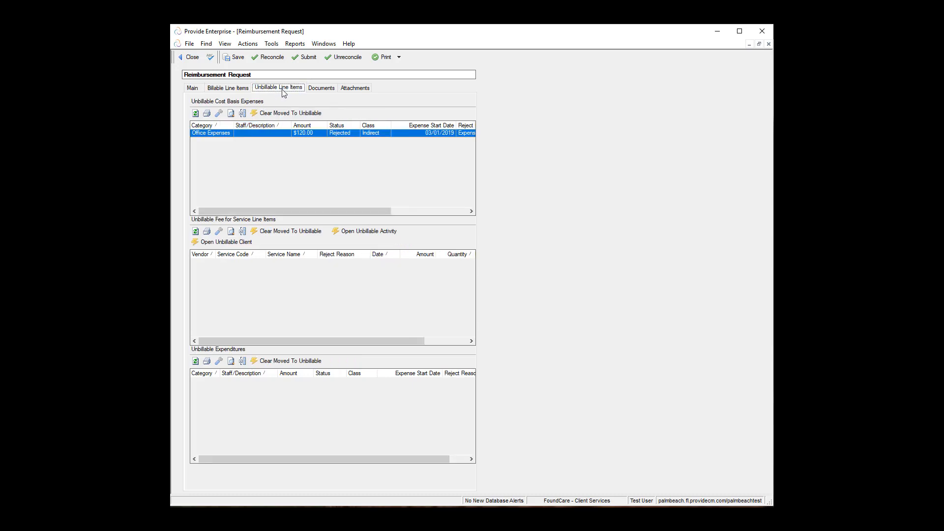
left_click(280, 134)
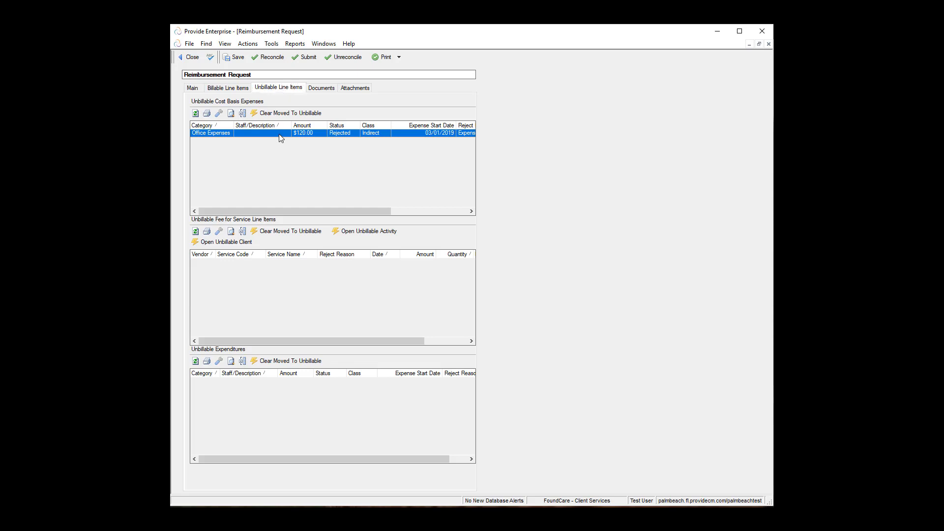
left_click(301, 115)
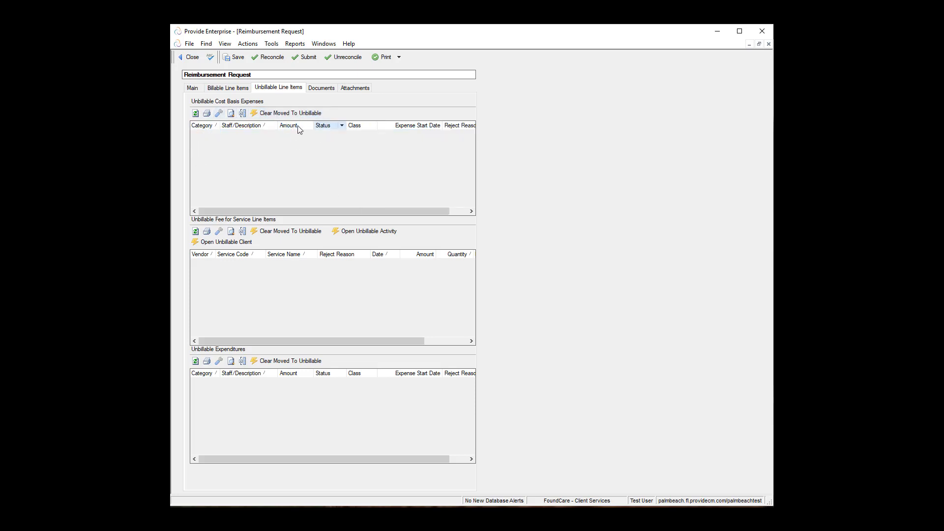
left_click(243, 89)
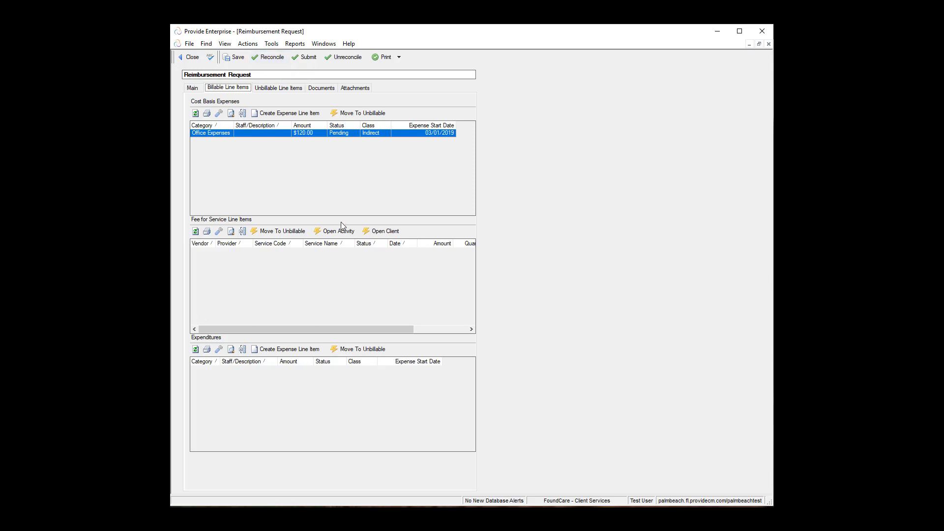
Step: Reconcile the request twice, creating 3 ledger records for the fee-for-service lines
left_click(276, 58)
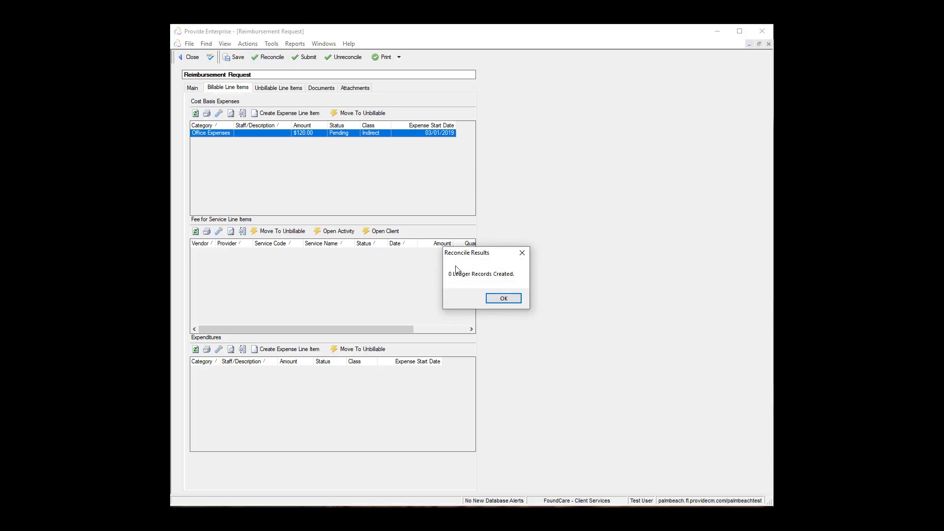
left_click(503, 303)
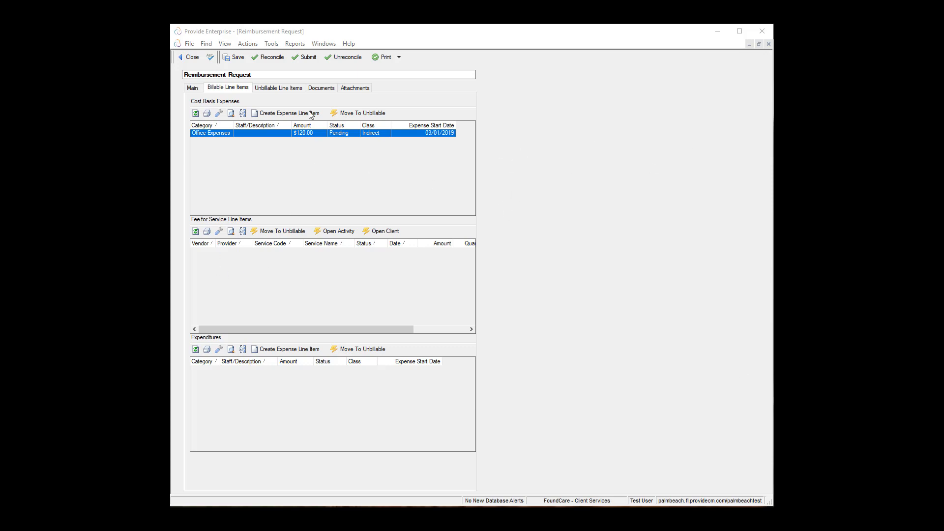
left_click(271, 57)
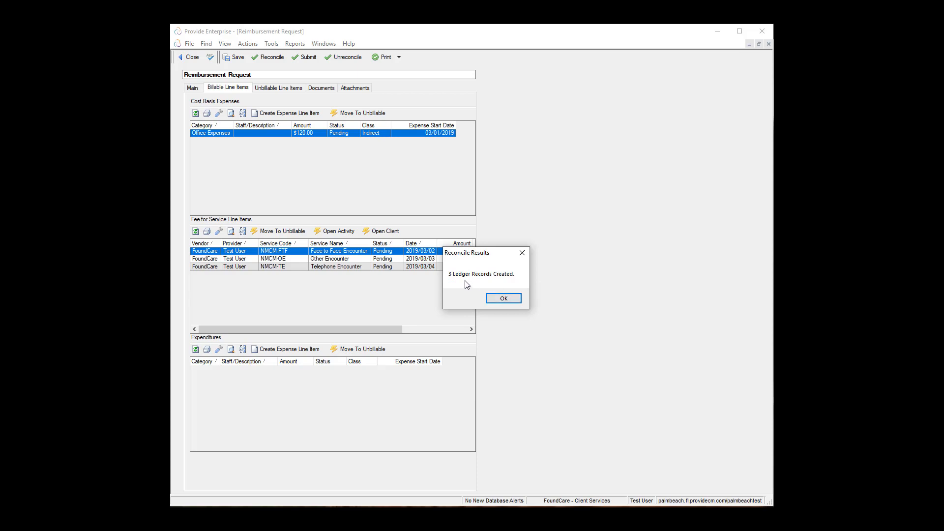
left_click(502, 299)
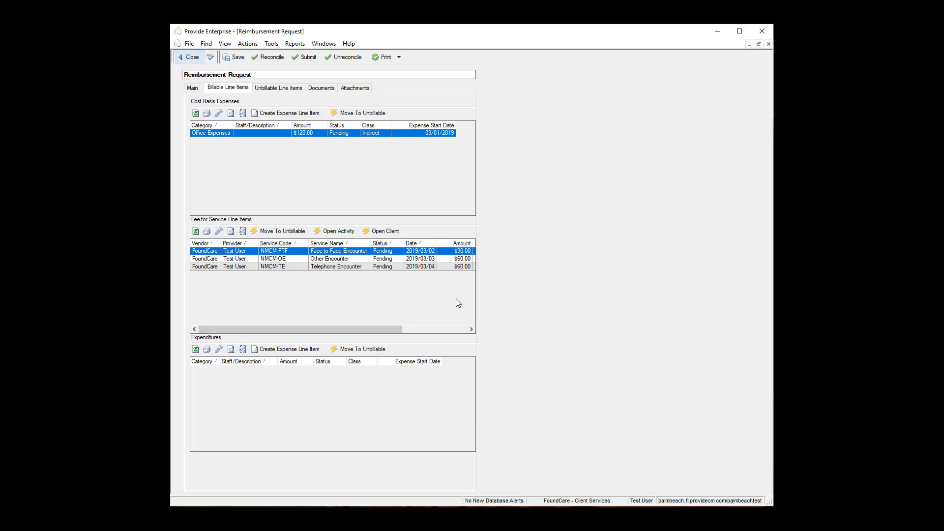
Step: Widen the request form to reveal Quantity and Funding Source, then select the Other Encounter line
left_click_drag(478, 288, 584, 299)
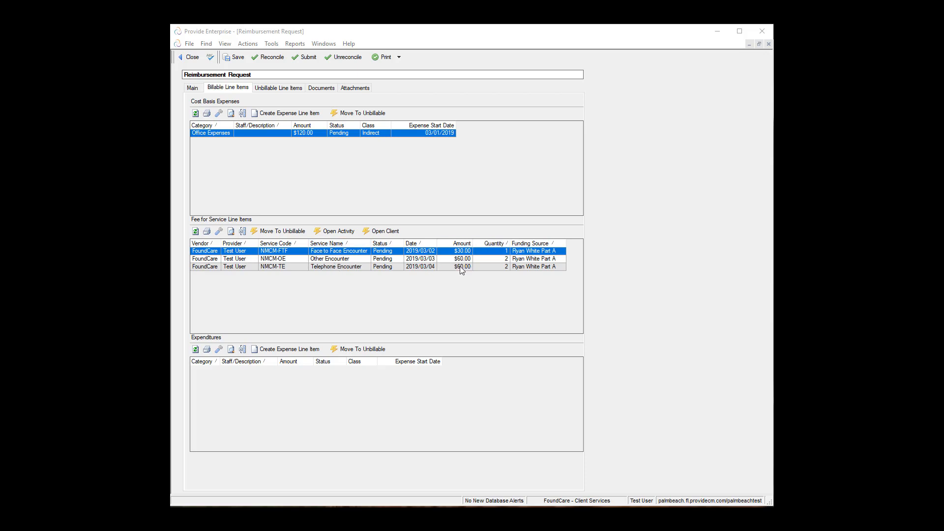
left_click(331, 260)
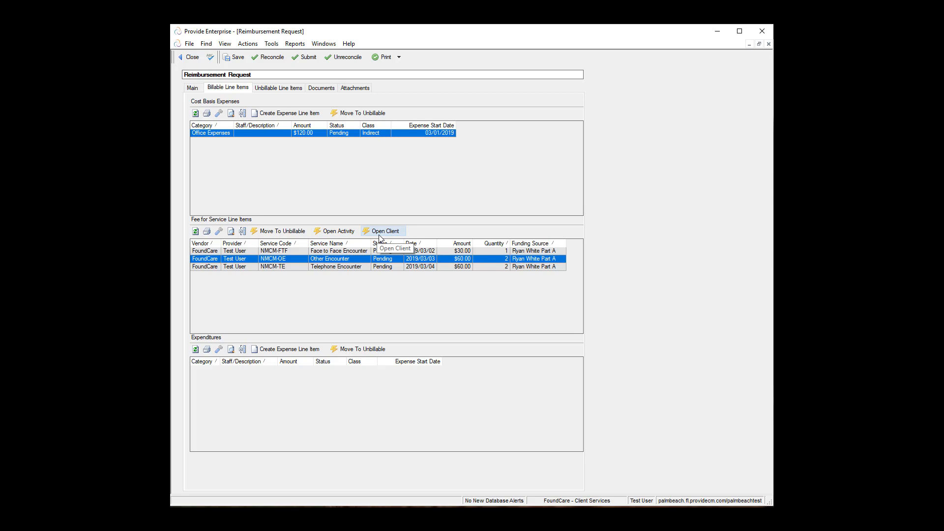
left_click(350, 235)
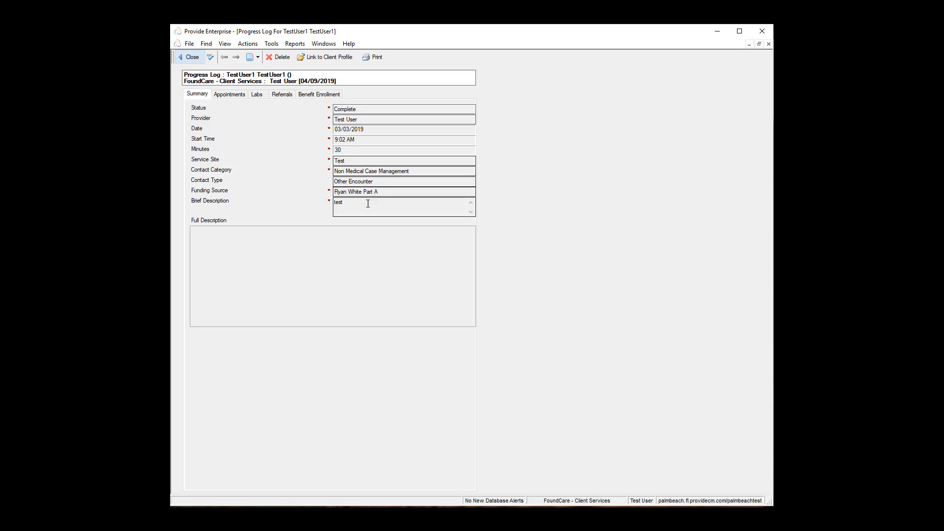
left_click(193, 59)
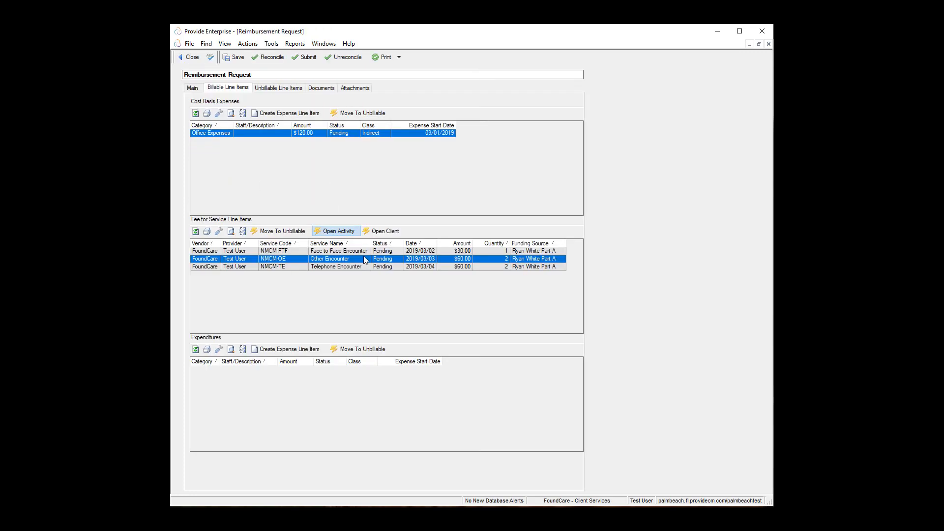
left_click(388, 232)
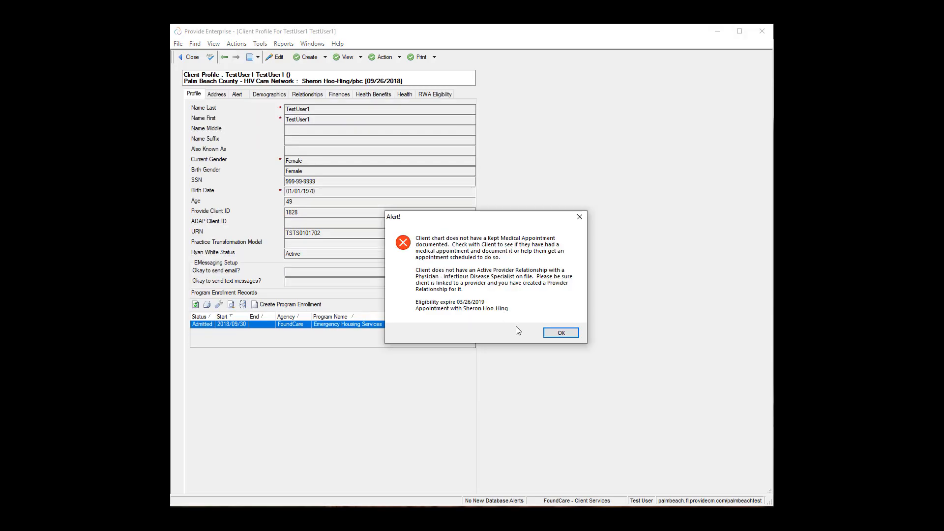
left_click(556, 332)
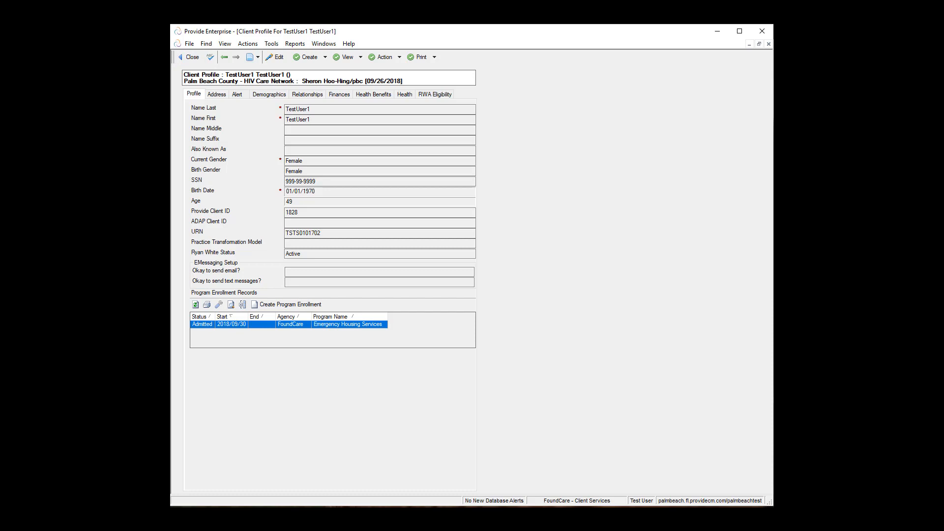
left_click(193, 57)
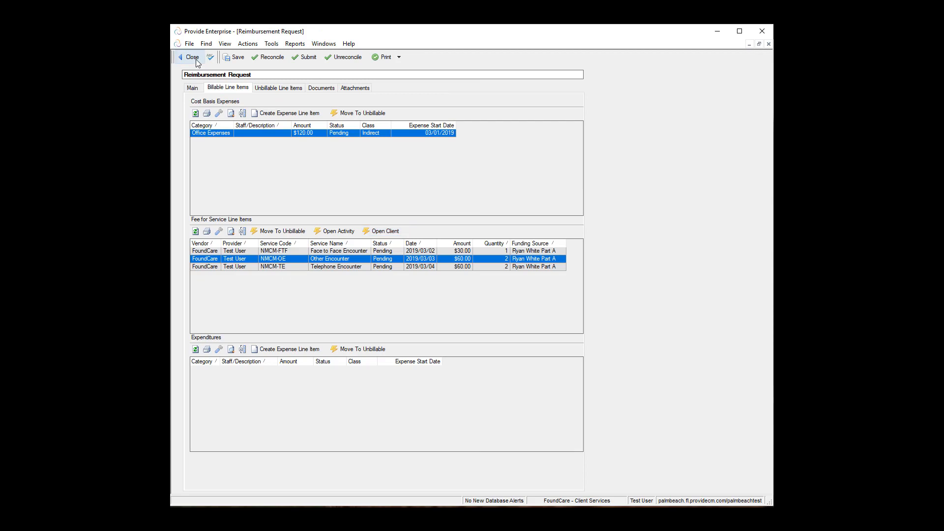
left_click(332, 268)
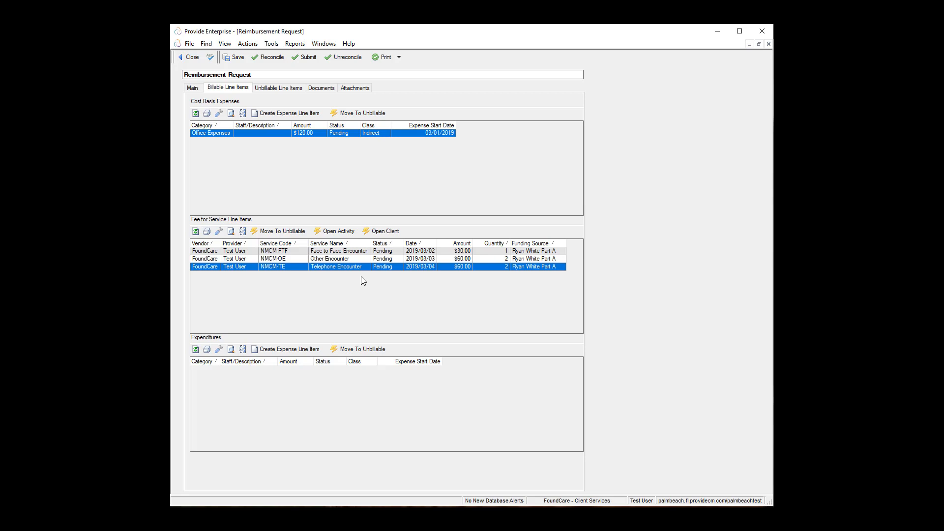
left_click(362, 252)
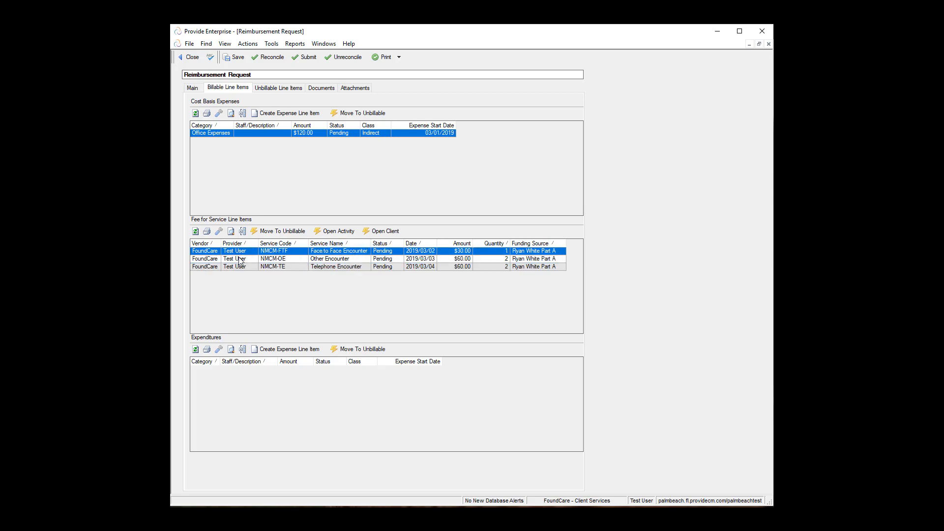
Step: Mark the Face to Face Encounter line unbillable, citing 'Incorrectly entered for this client'
left_click(288, 232)
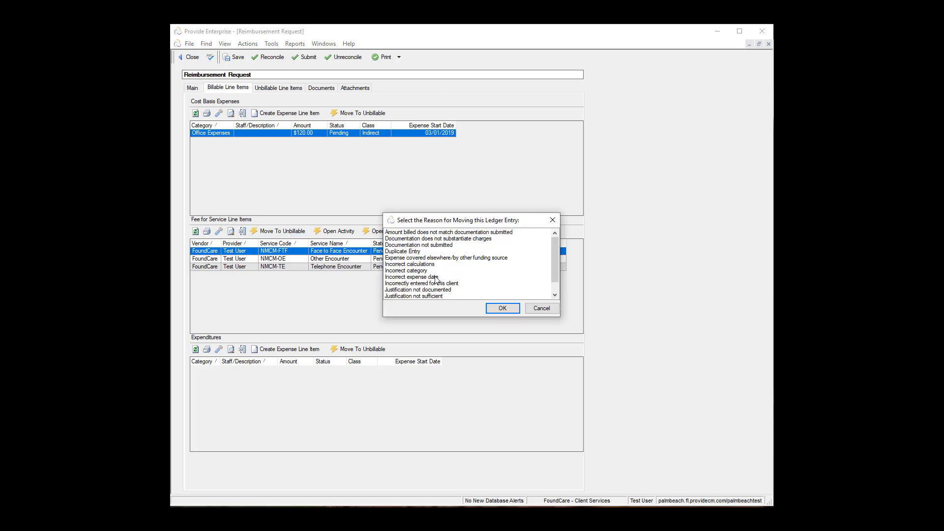
left_click(437, 278)
left_click(440, 284)
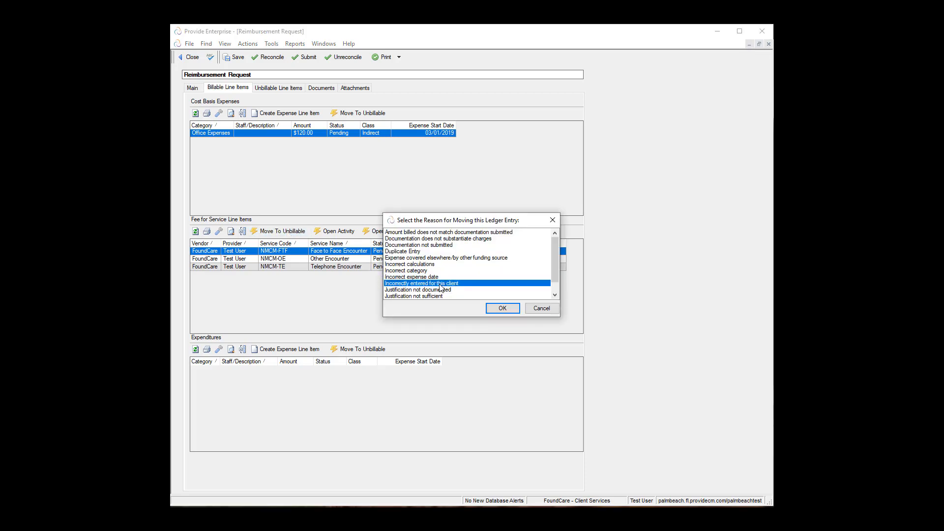
left_click(503, 309)
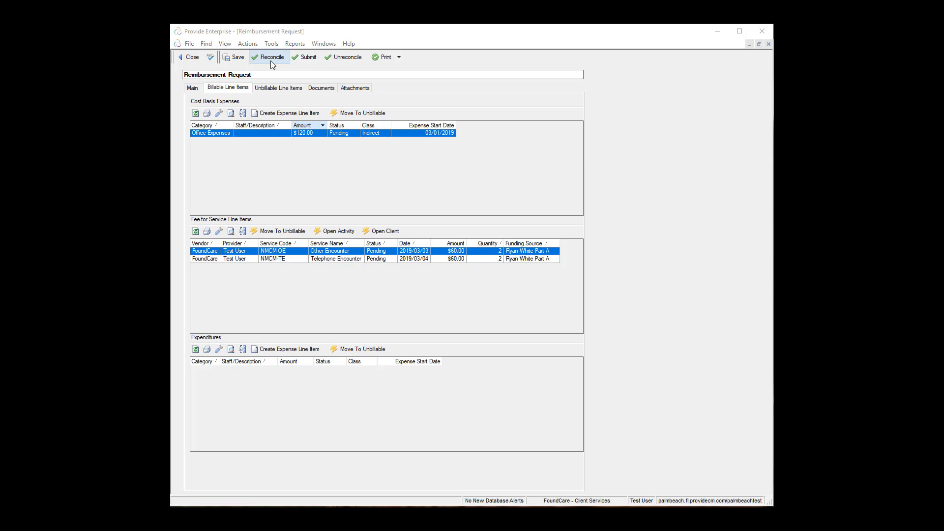
Step: Show the unbillable line items, listing Face to Face Encounter ($30.00) as Moved To Unbillable
left_click(291, 91)
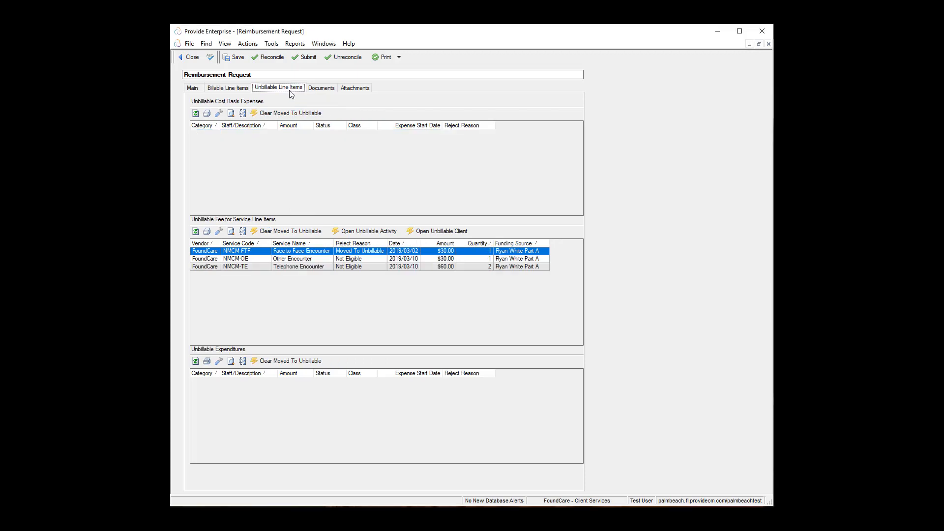
Step: Clear Face to Face Encounter's unbillable status, return to billable items, and reconcile again
left_click(311, 233)
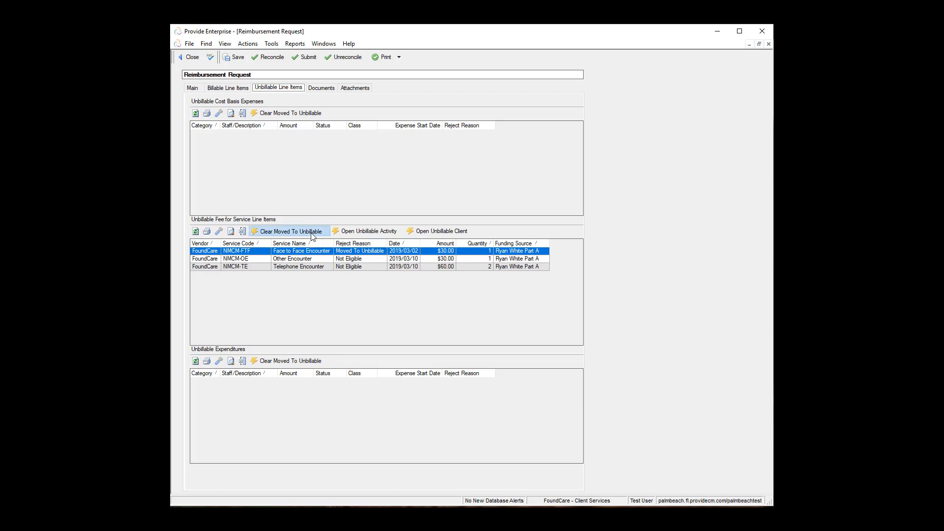
left_click(561, 301)
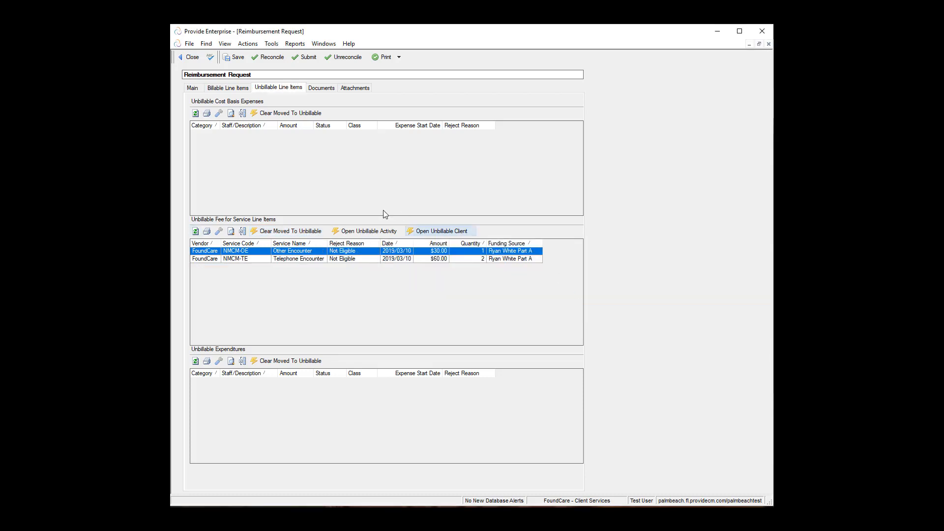
left_click(241, 89)
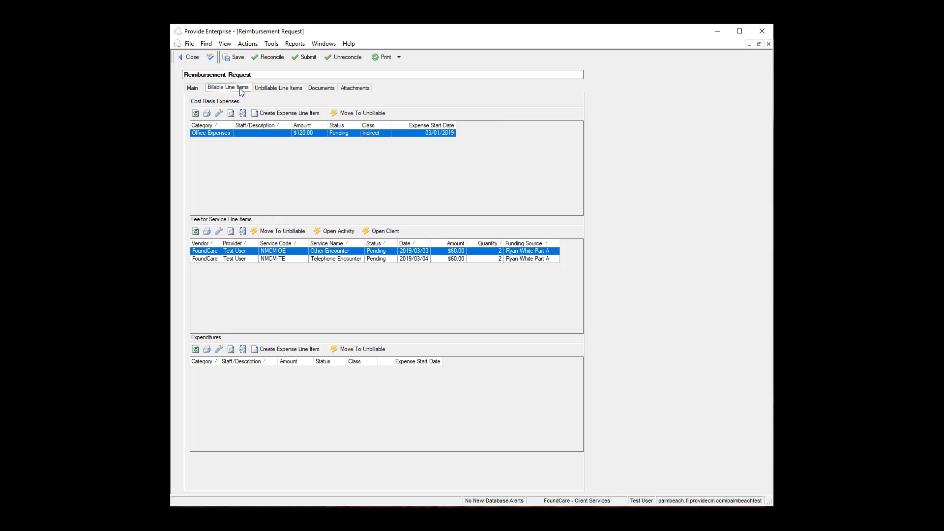
left_click(270, 58)
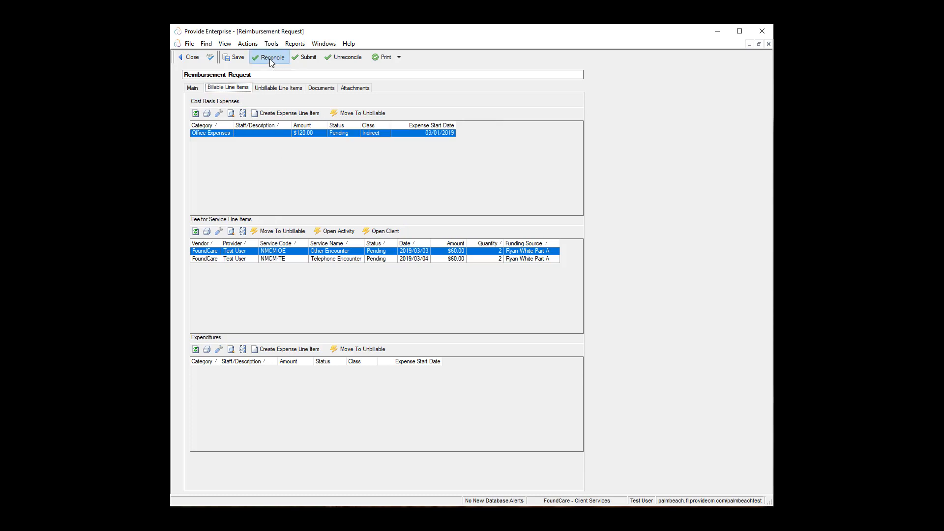
Step: Accept the reconcile results, putting Face to Face Encounter back on billable lines at $30.00
left_click(504, 301)
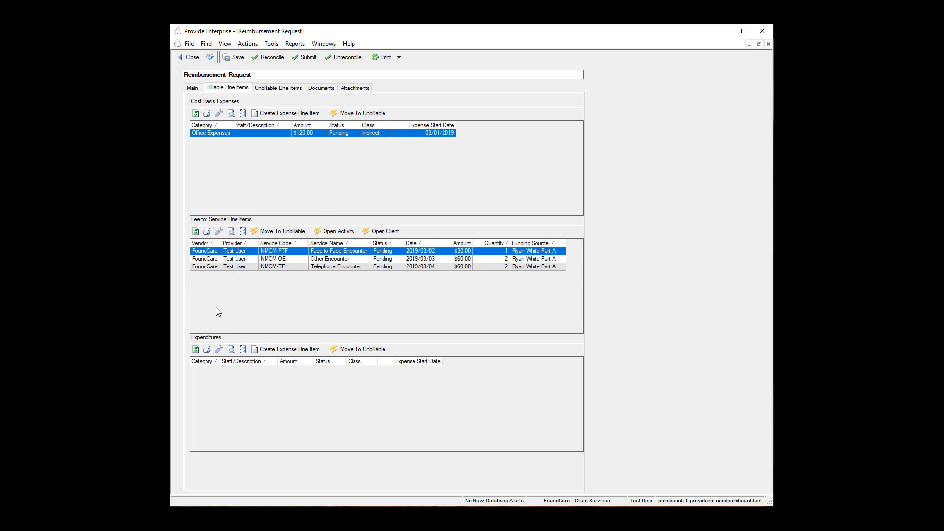
Step: Select the unbillable Other Encounter (NMCM-OE) line and open its client's profile
left_click(277, 91)
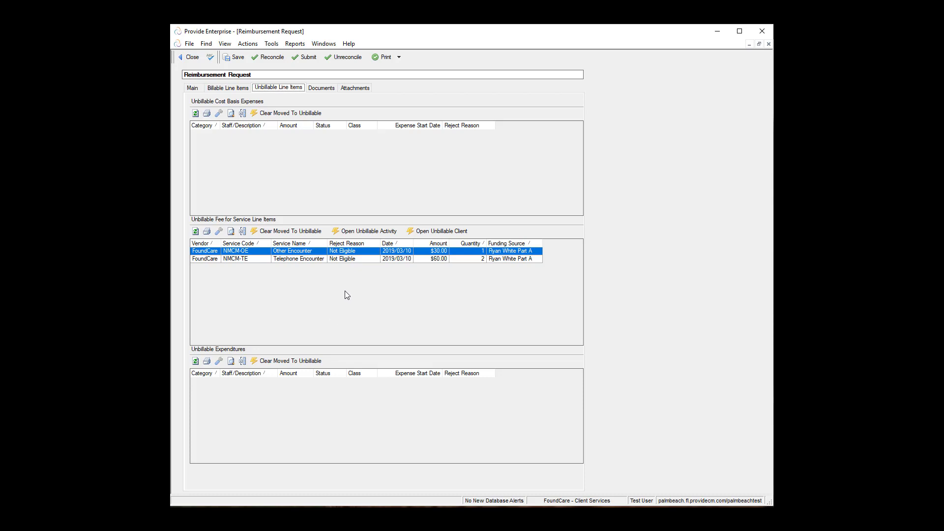
left_click(359, 260)
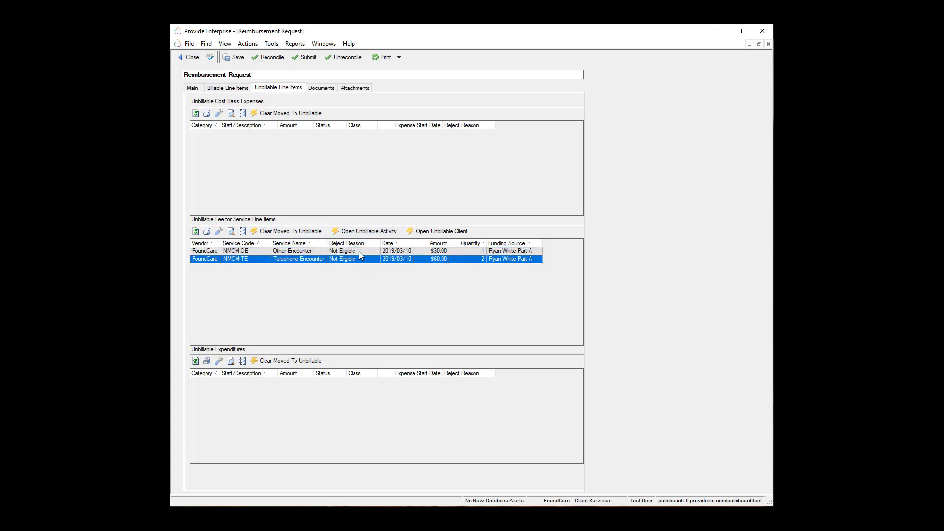
left_click(359, 252)
left_click(359, 259)
left_click(352, 252)
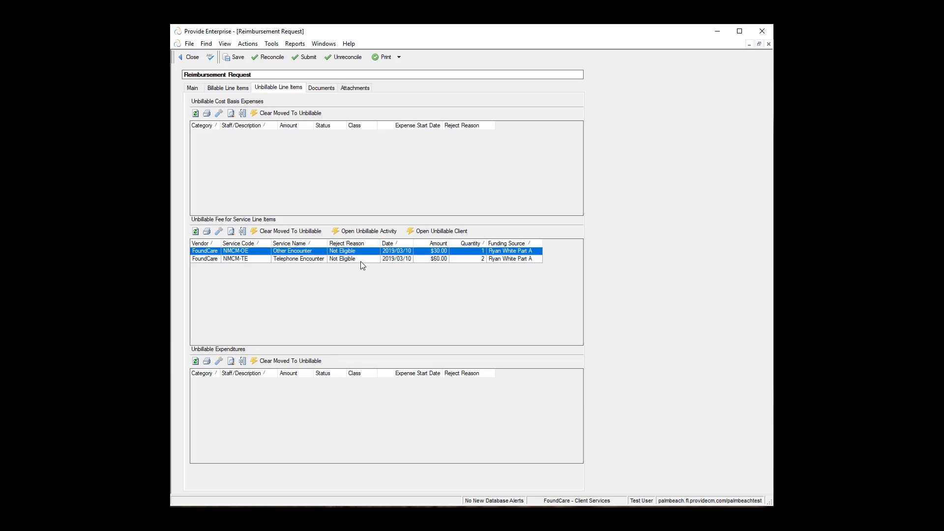
left_click(361, 260)
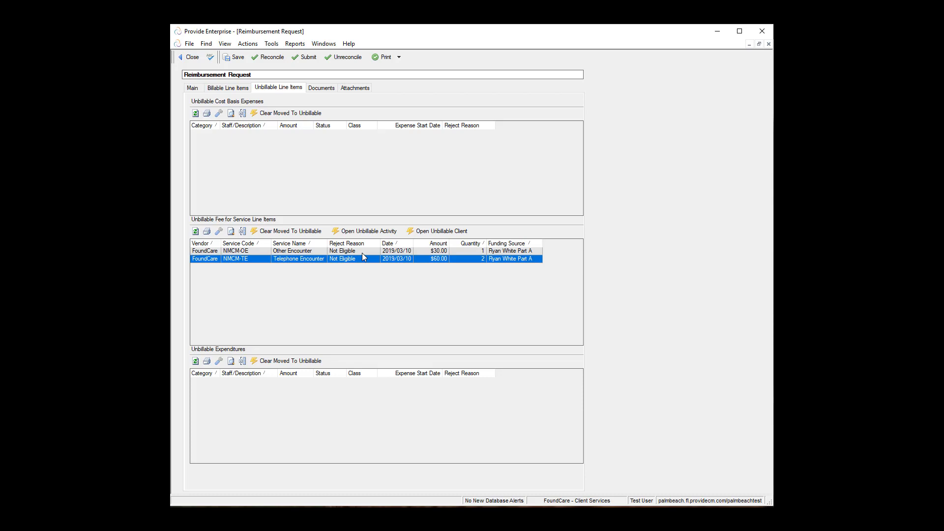
left_click(362, 253)
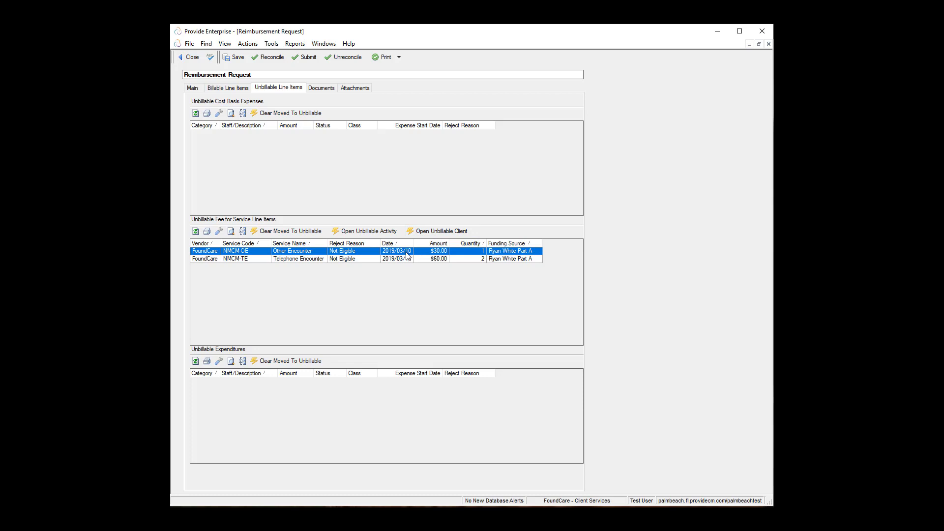
left_click(435, 237)
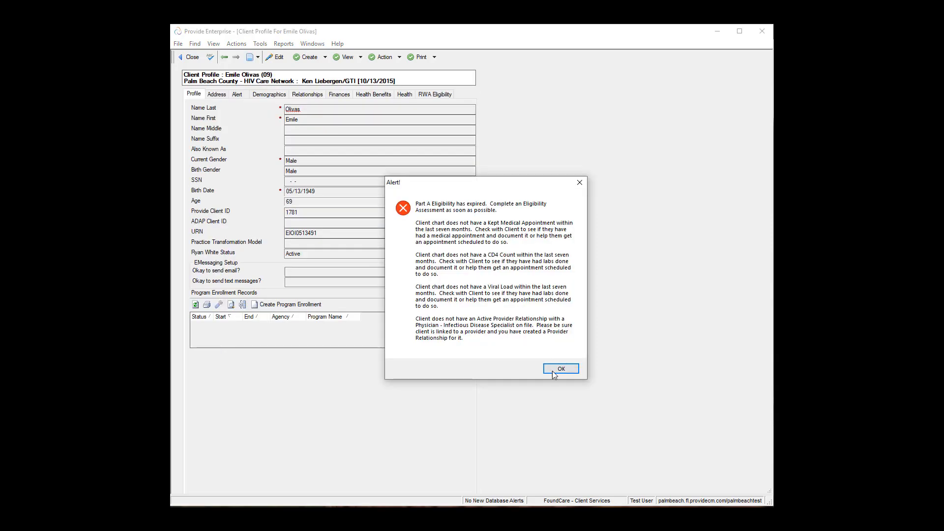
Step: Check the client's RWA eligibility expired 03/31/2016, then close the client profile
left_click(555, 373)
left_click(445, 95)
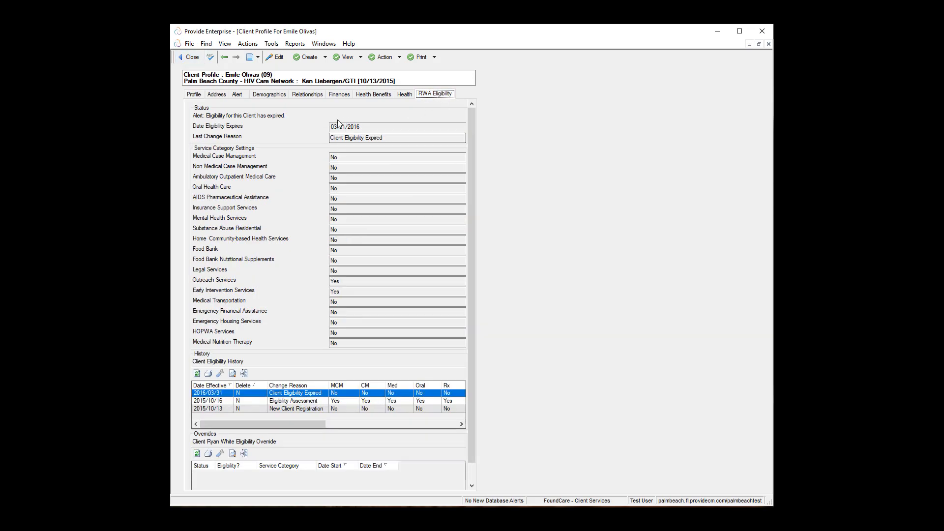
left_click_drag(367, 128, 291, 126)
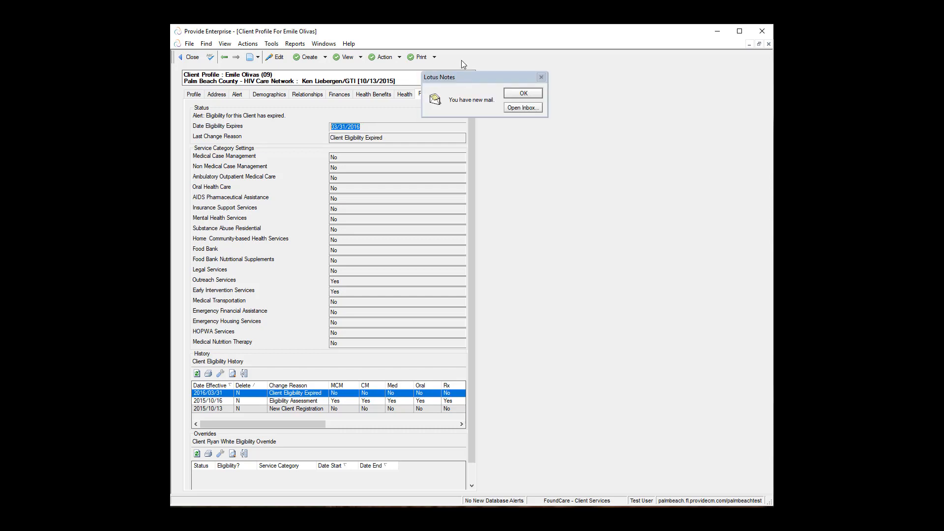
left_click(524, 94)
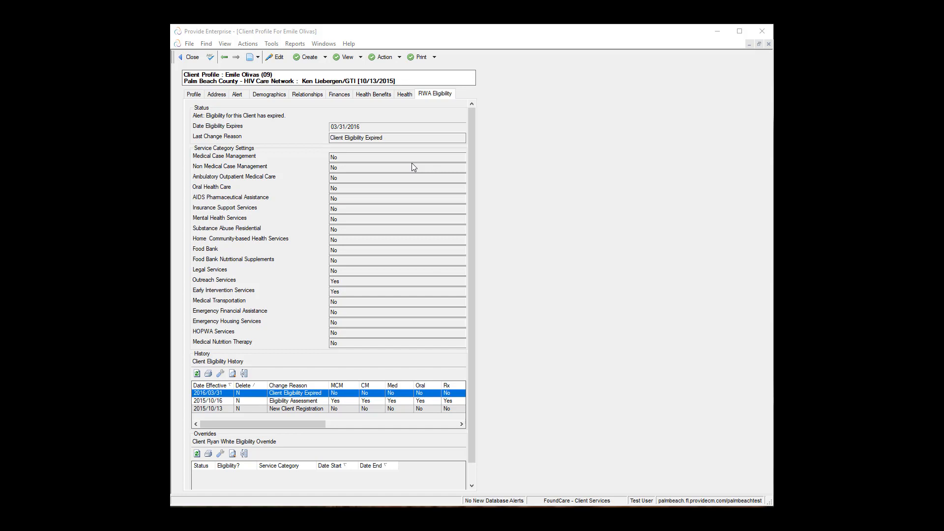
left_click(197, 60)
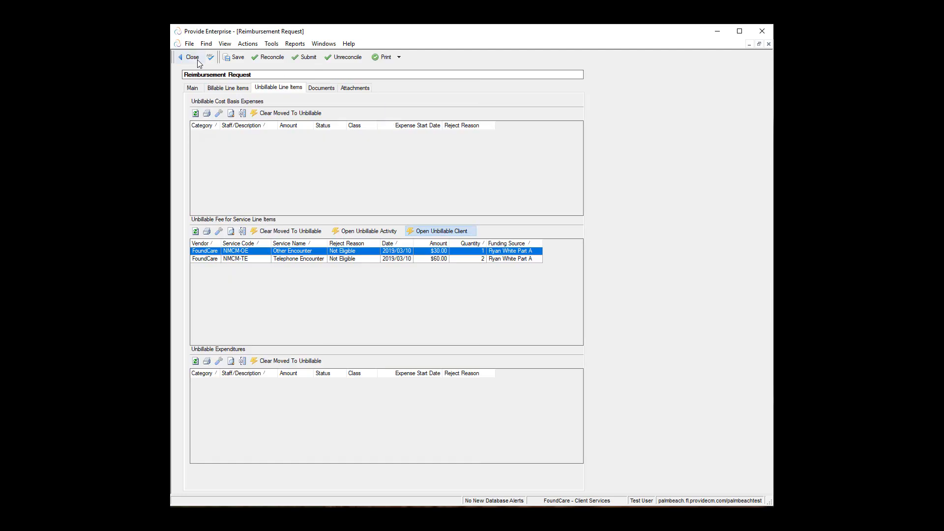
Step: Reconcile the request's billable line items, accepting the 3 ledger records created
left_click(359, 259)
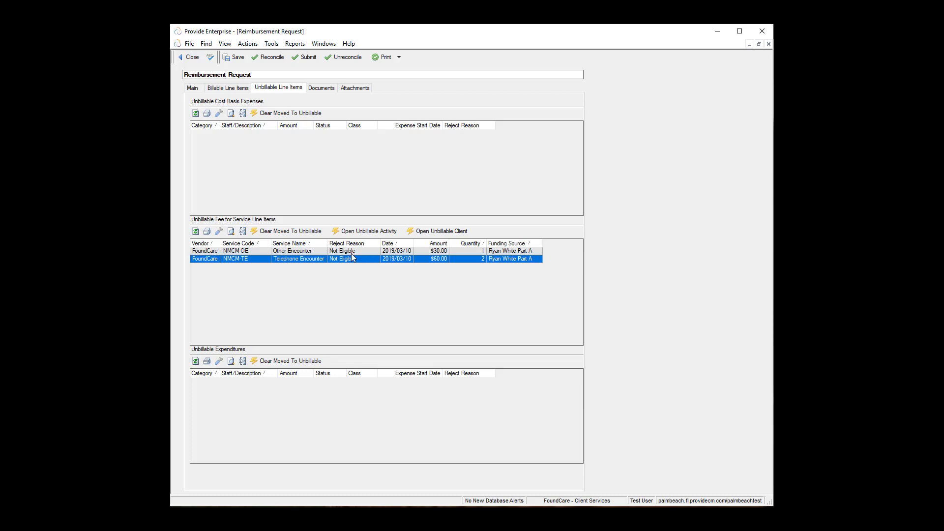
left_click(220, 90)
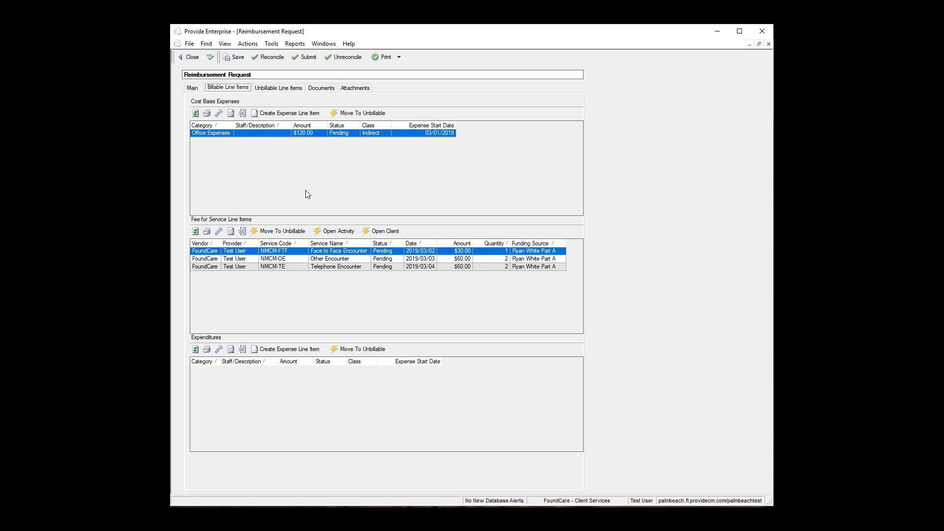
left_click(274, 61)
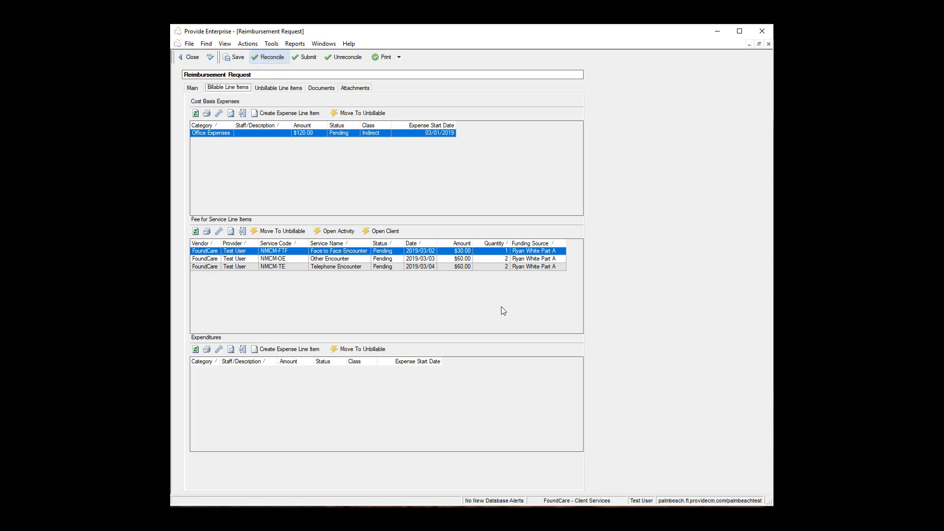
left_click(508, 300)
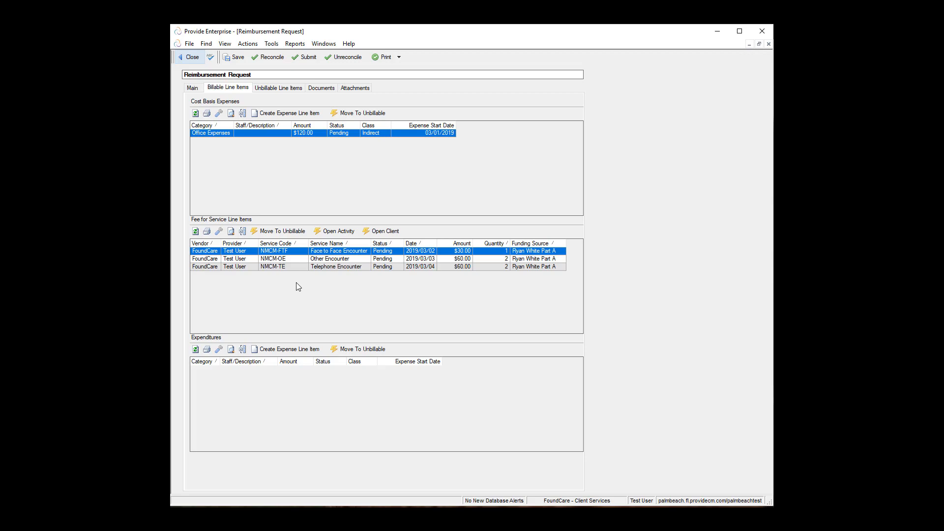
left_click(399, 57)
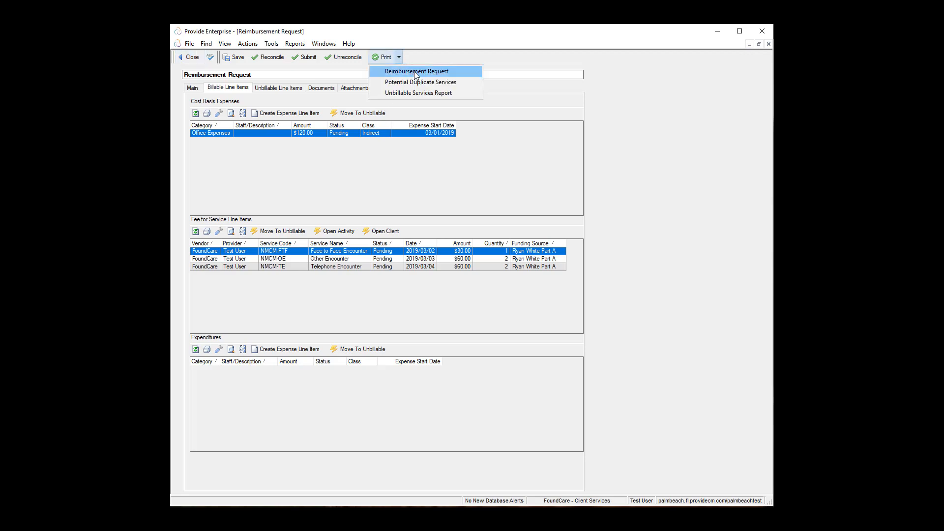
Step: Generate the Reimbursement Request report preview from the Print menu, showing the $360.00 total
left_click(416, 72)
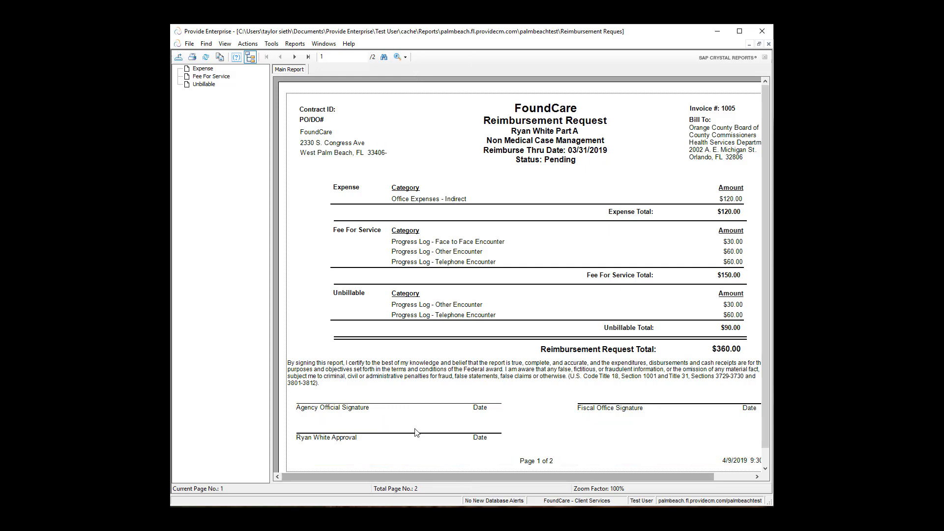
left_click(452, 464)
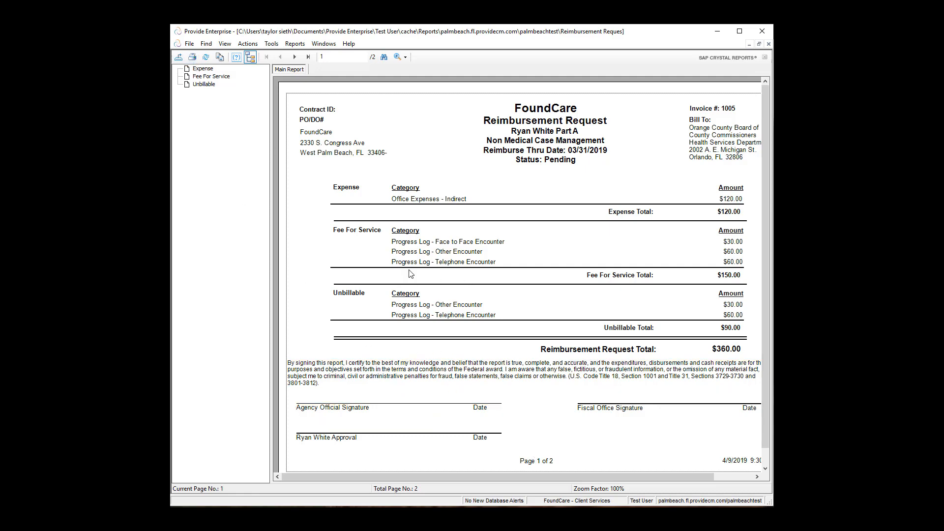
left_click(191, 59)
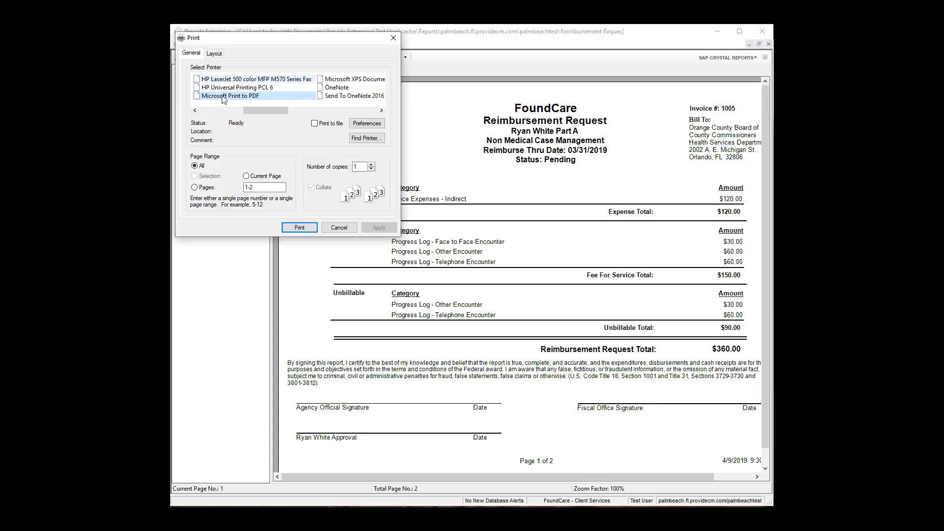
left_click(300, 227)
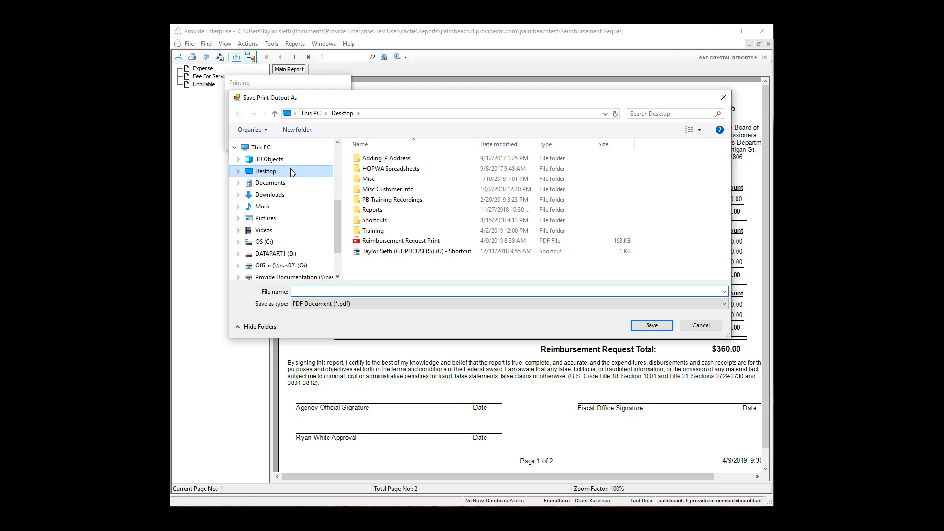
left_click(703, 326)
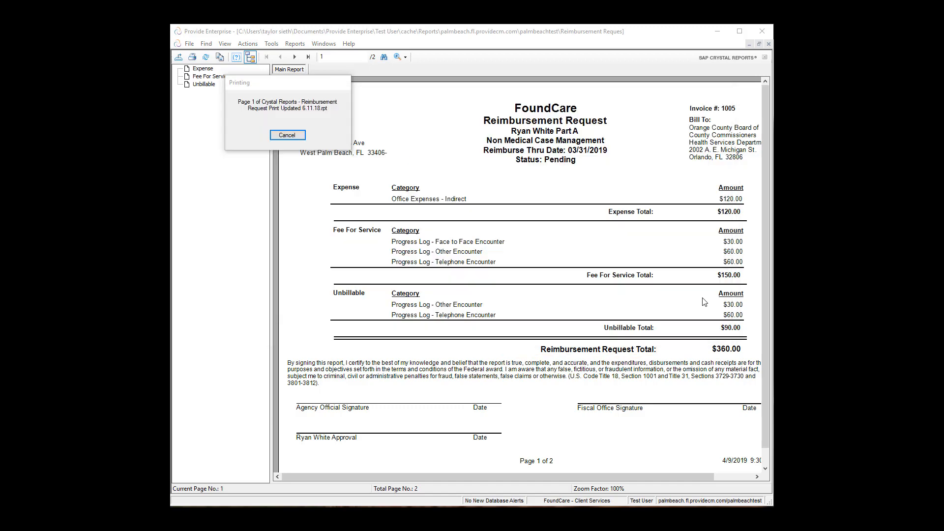
Step: Close the Crystal report preview and go to the request's Attachments section
left_click(769, 44)
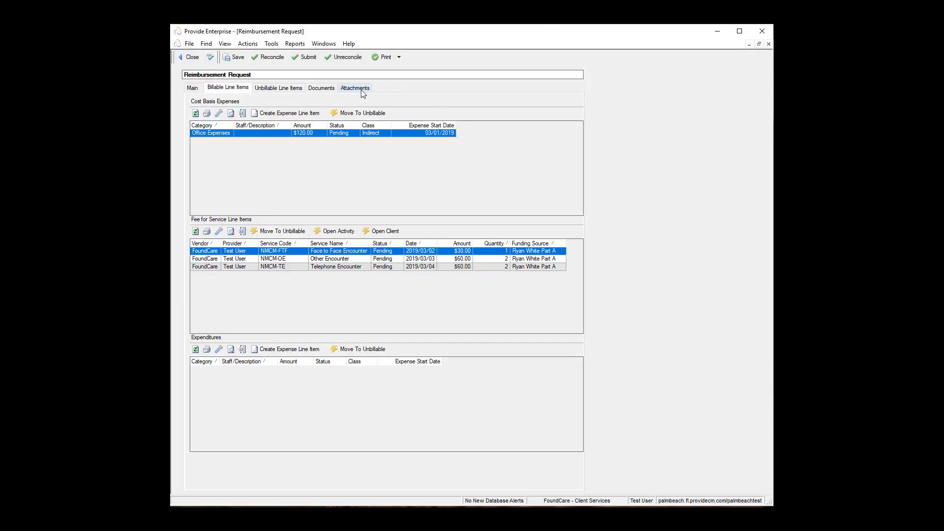
left_click(361, 90)
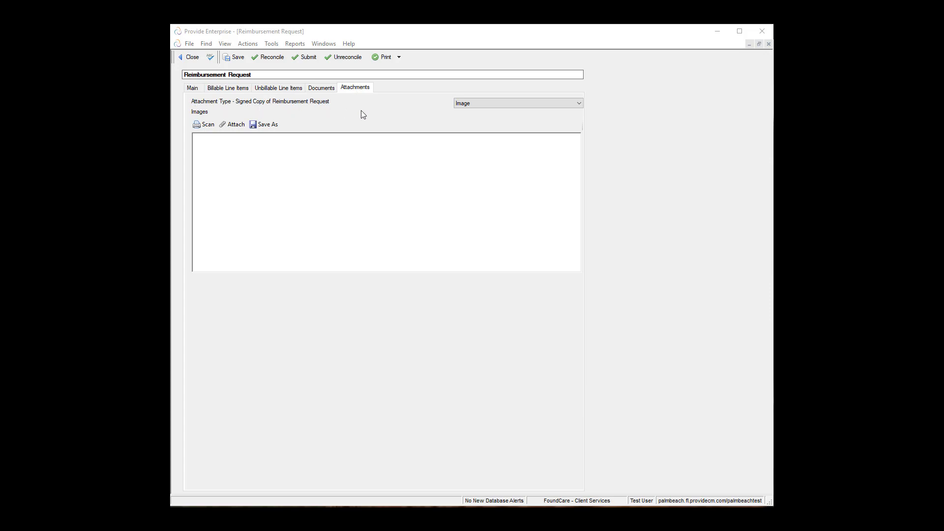
Step: Attach the file Reimbursement Request Print.pdf to the request as a file attachment
left_click(469, 105)
left_click(469, 110)
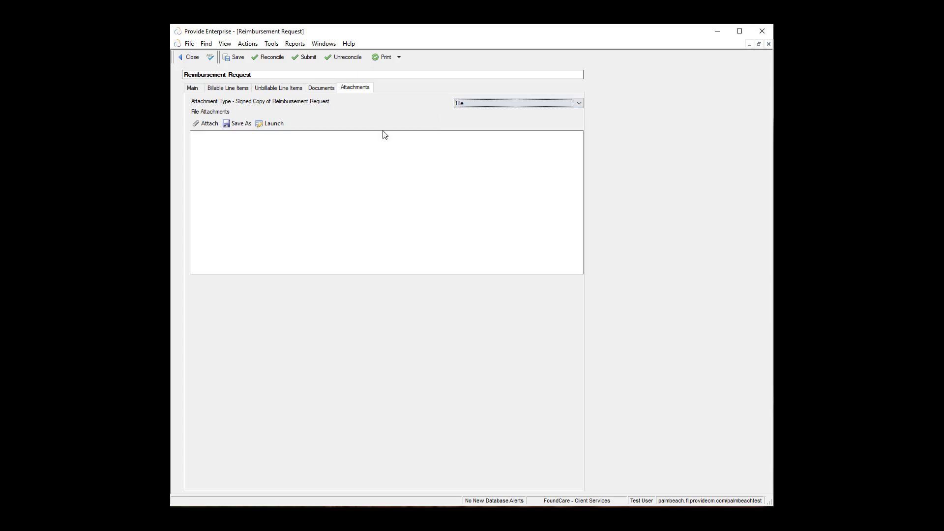
left_click(214, 126)
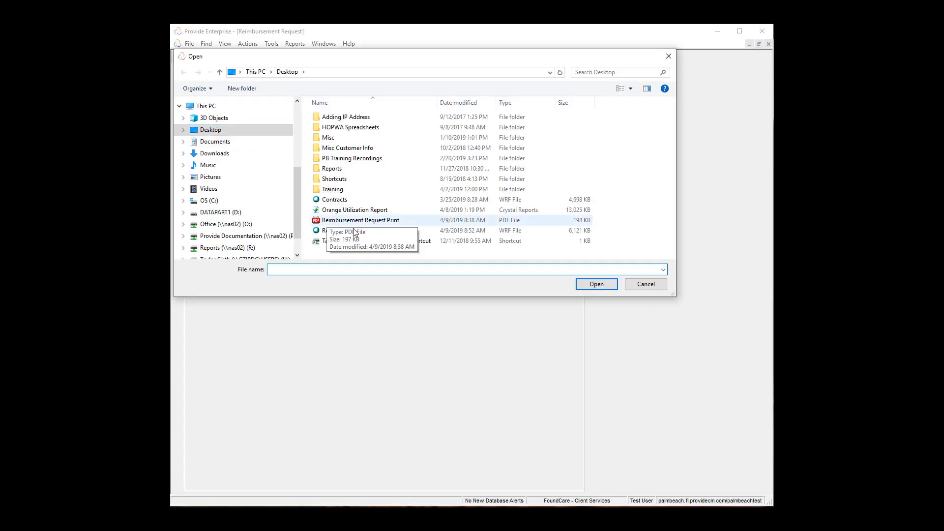
left_click(372, 223)
left_click(594, 284)
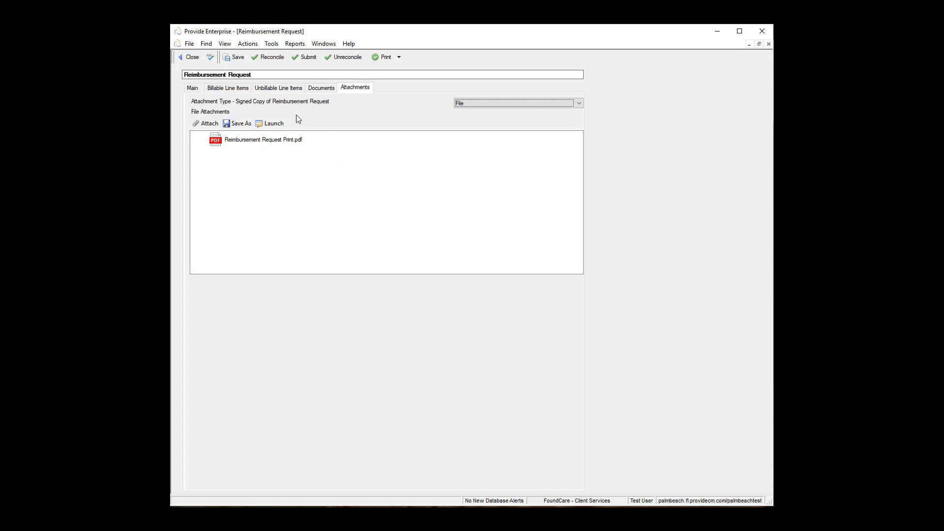
Step: Submit the request, then select its $270.00 row in the expanded Submitted group
left_click(308, 66)
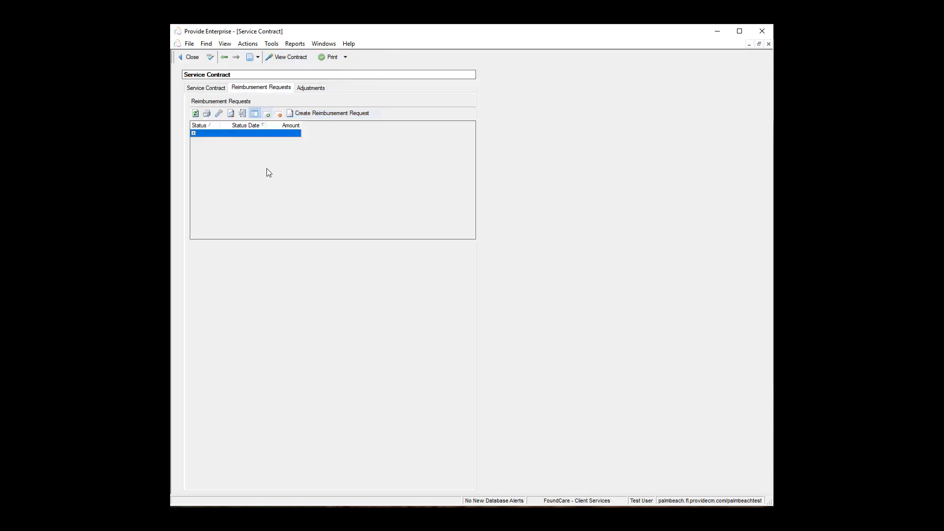
left_click(195, 116)
left_click(193, 132)
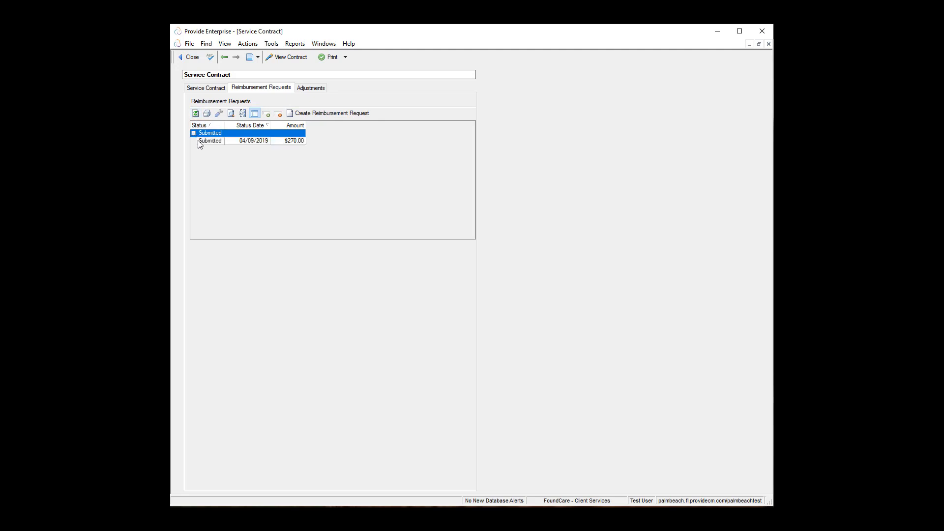
left_click(254, 143)
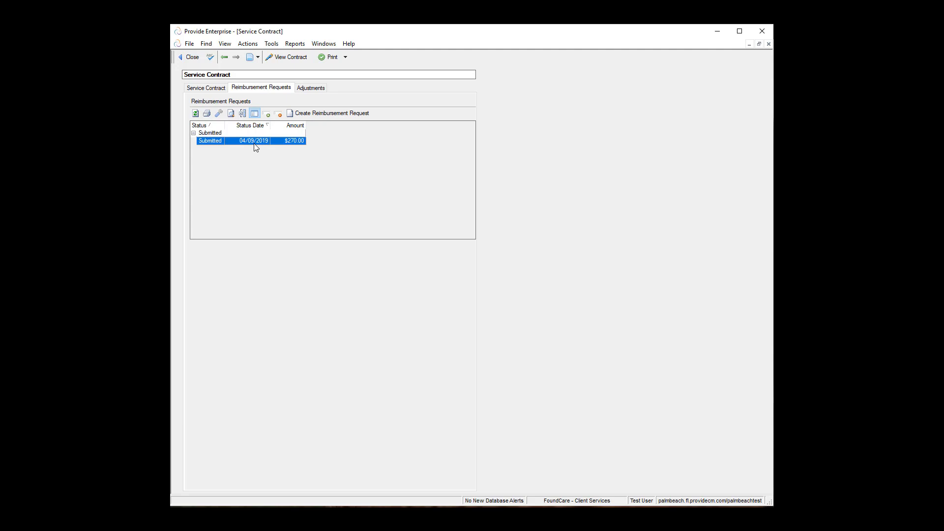
double_click(255, 142)
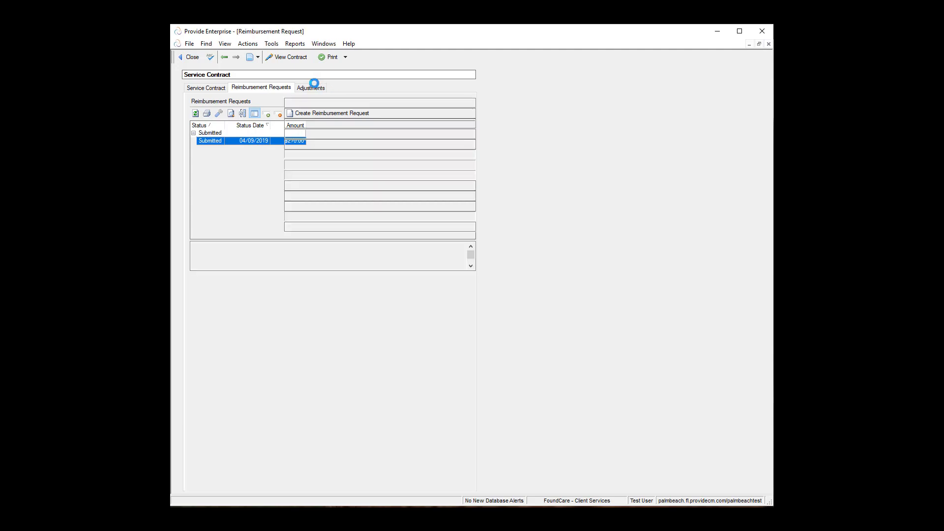
left_click(315, 90)
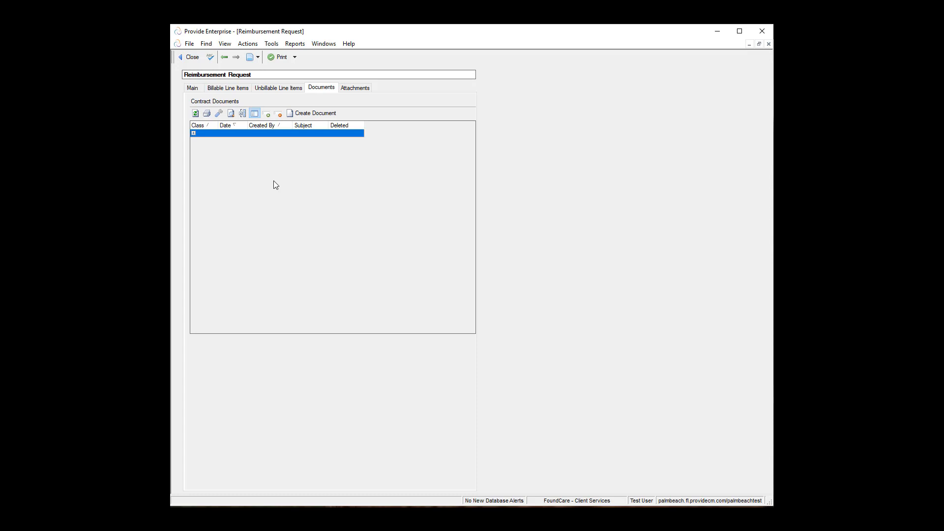
left_click(193, 57)
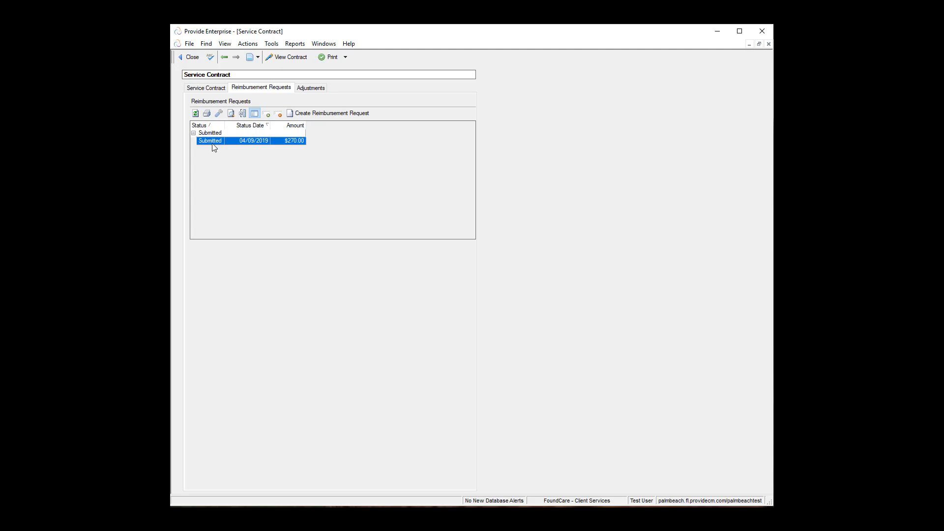
double_click(212, 144)
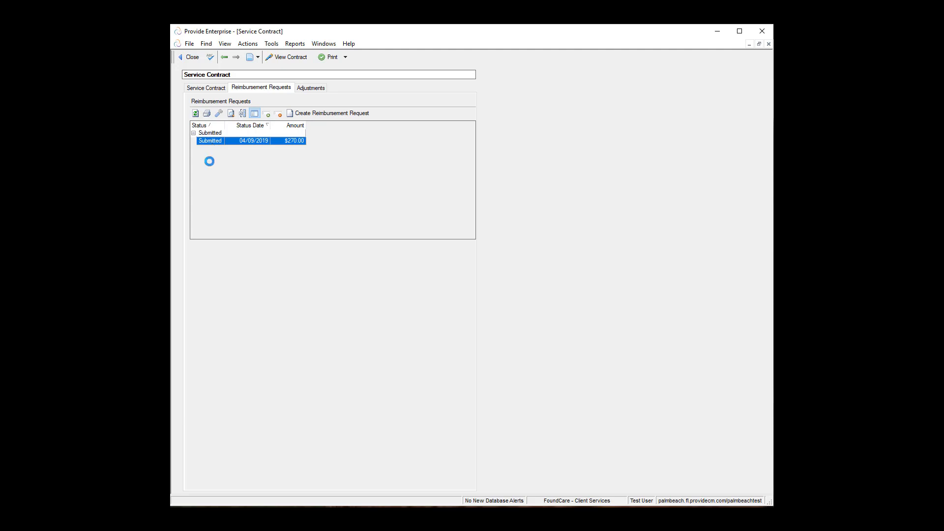
left_click(321, 88)
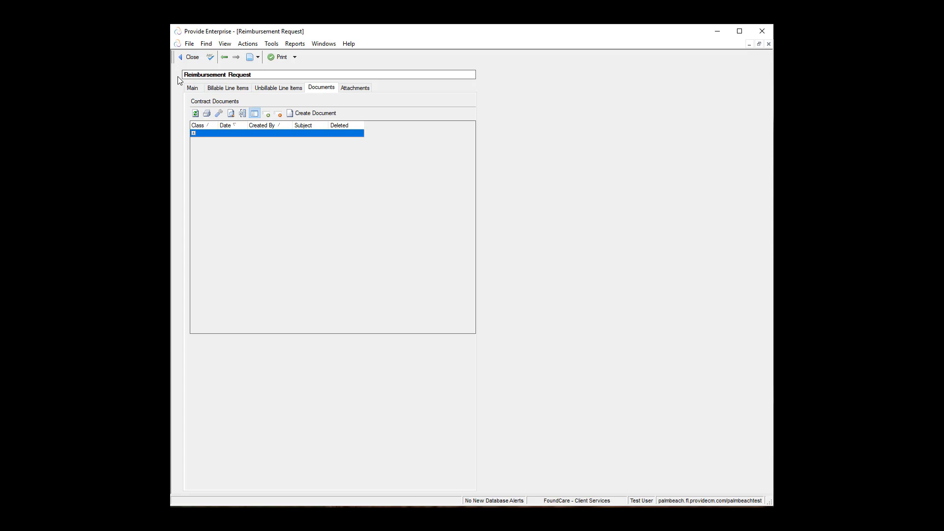
left_click(192, 58)
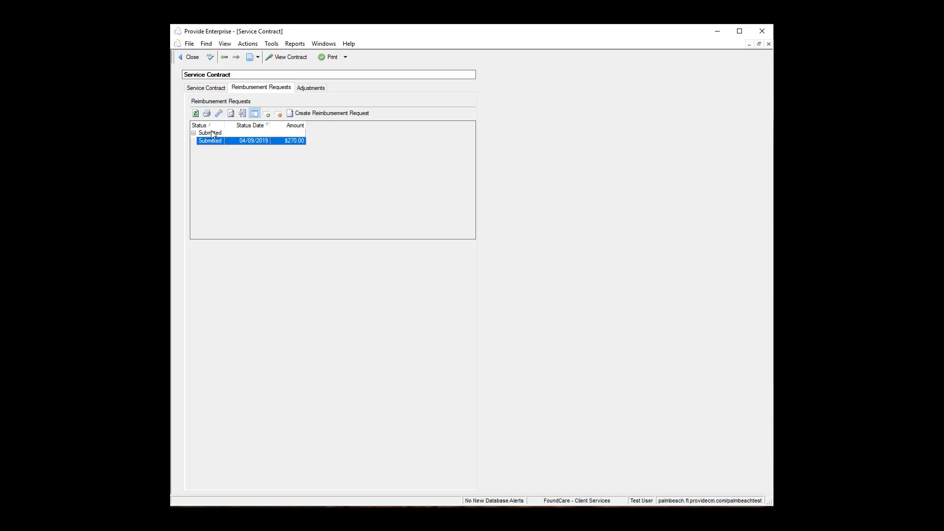
left_click(225, 44)
mouse_move(262, 76)
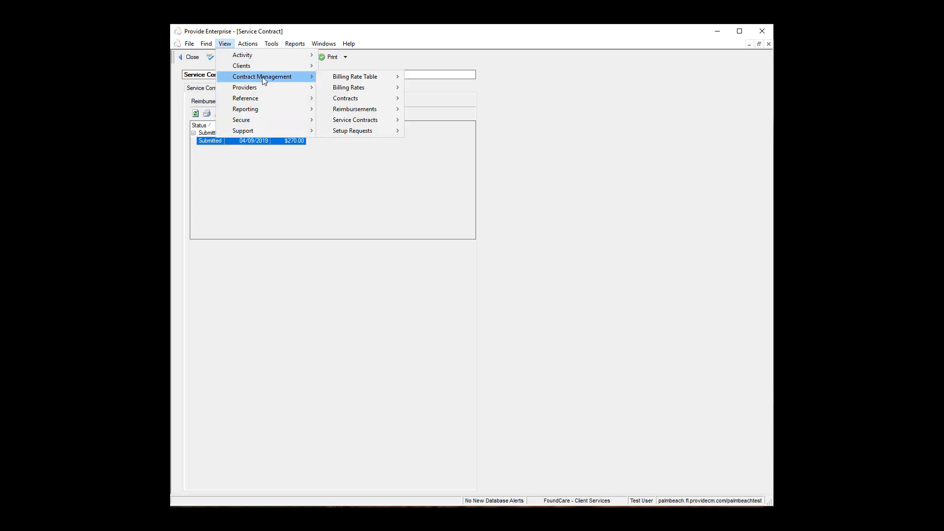
mouse_move(366, 115)
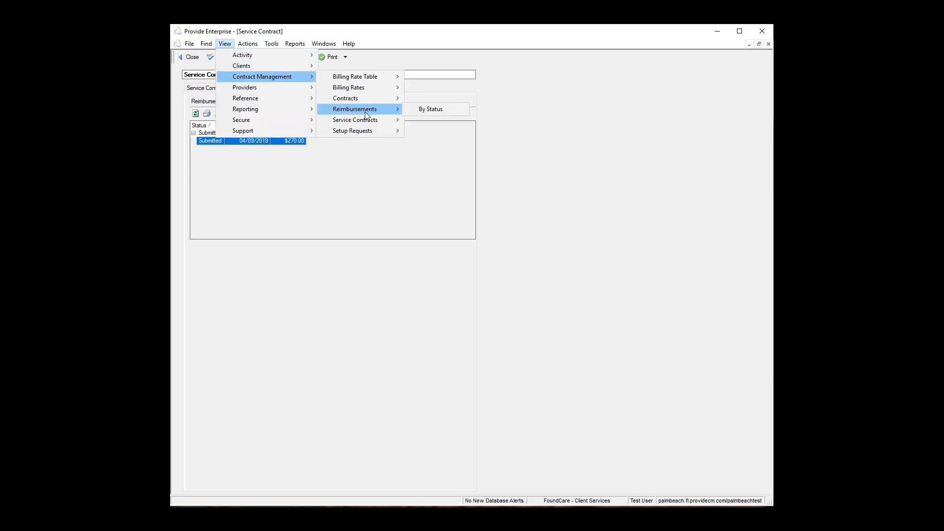
left_click(430, 109)
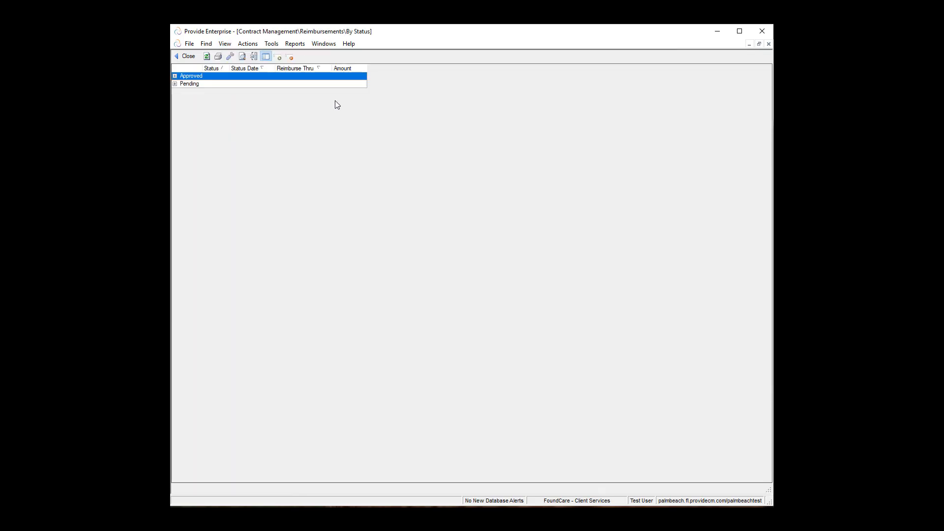
left_click(175, 83)
left_click(174, 76)
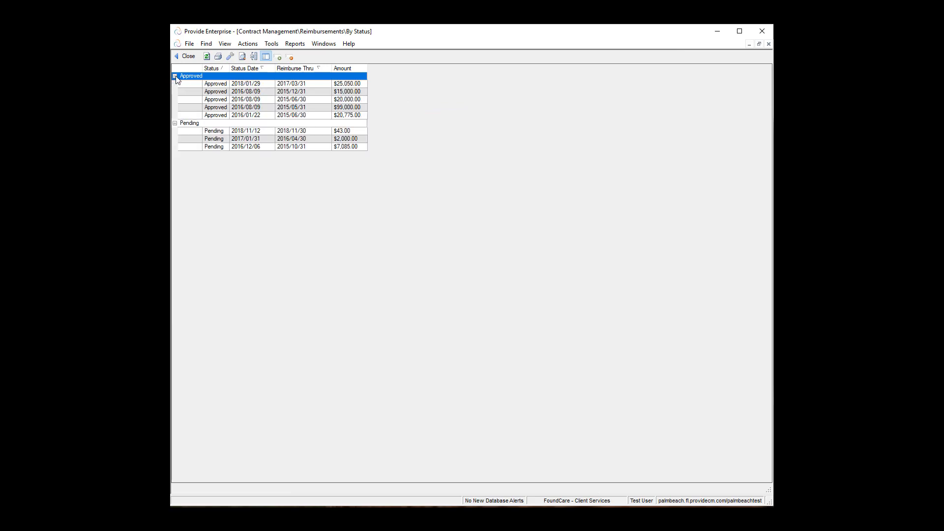
left_click(230, 85)
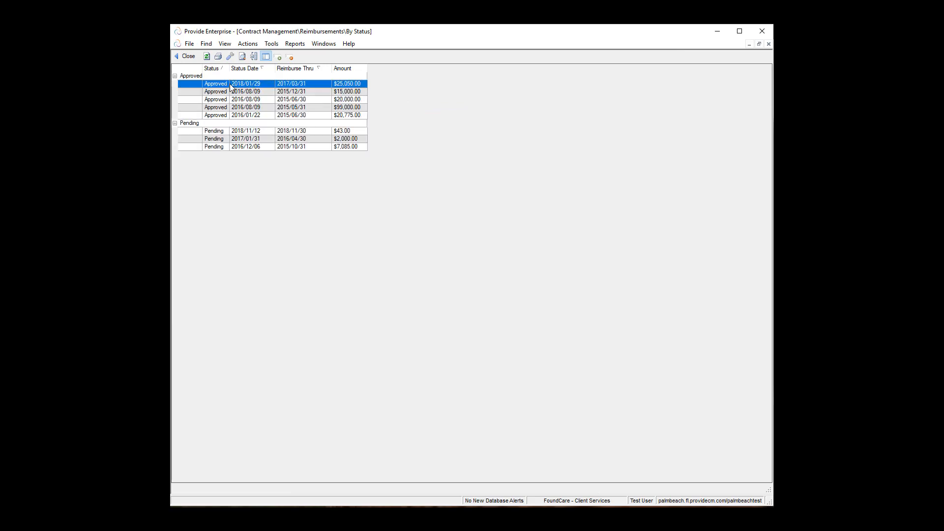
left_click(249, 141)
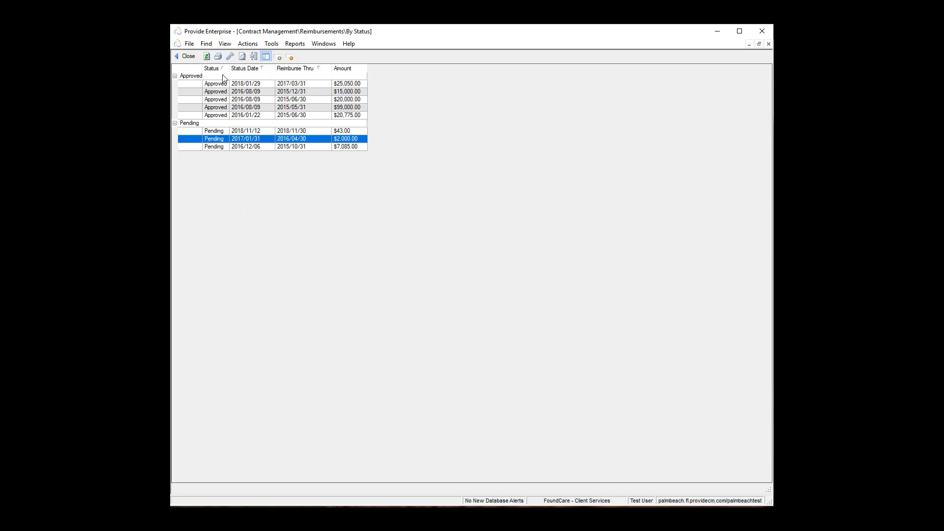
left_click(186, 56)
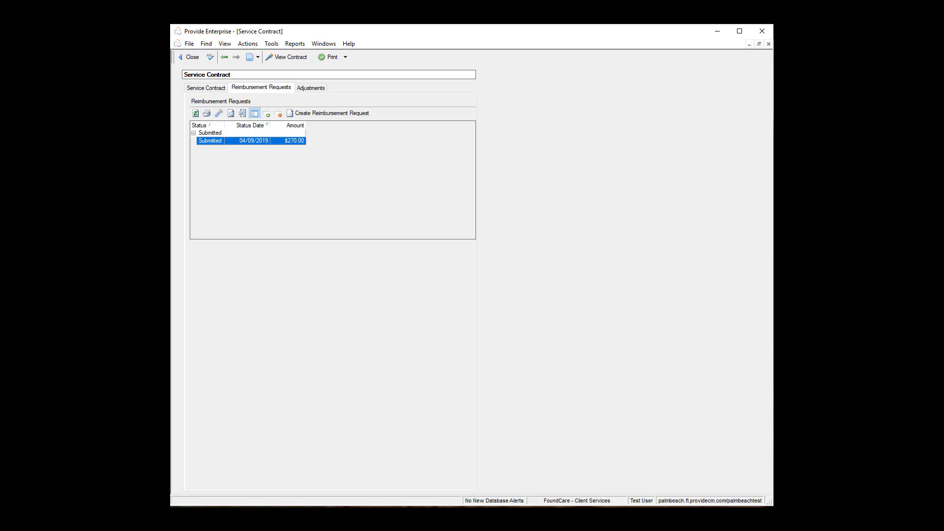
Step: Switch to Word's Document1 and highlight the help desk e-mail address and phone number lines
mouse_move(231, 516)
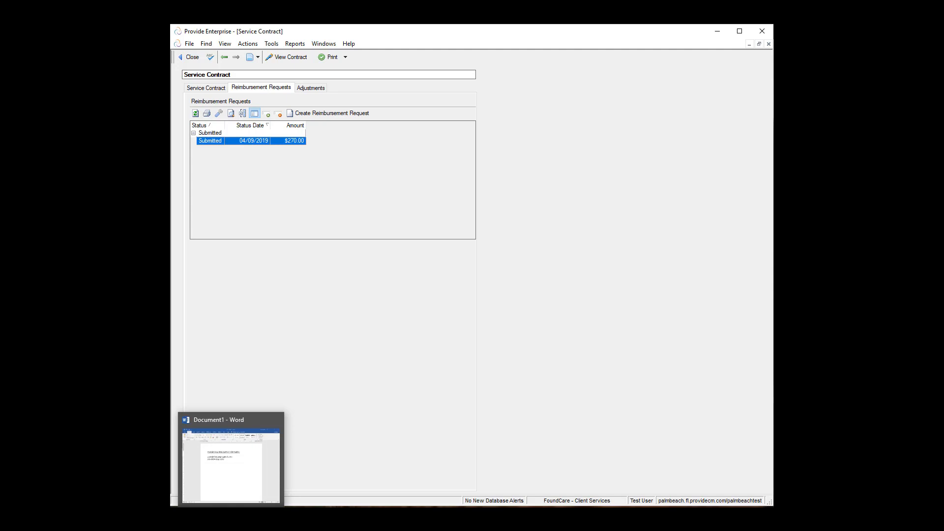
left_click(231, 516)
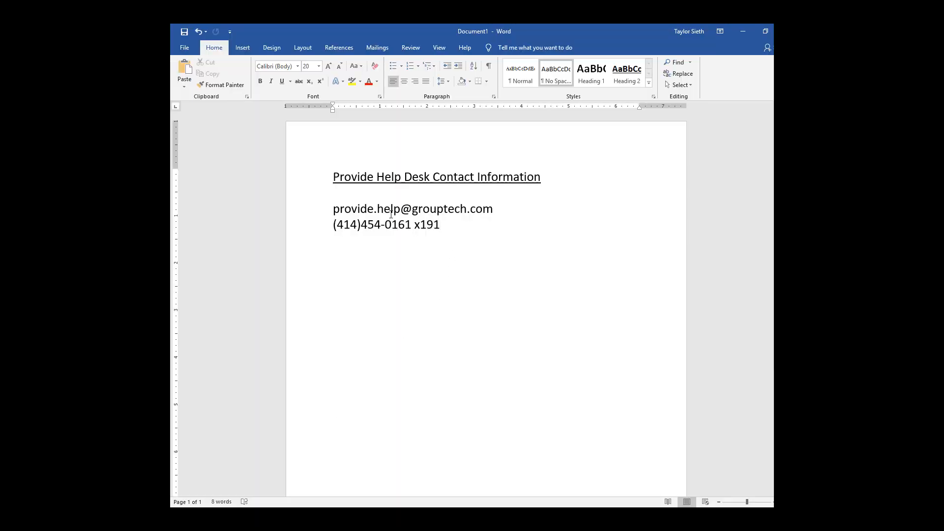
left_click_drag(328, 207, 497, 210)
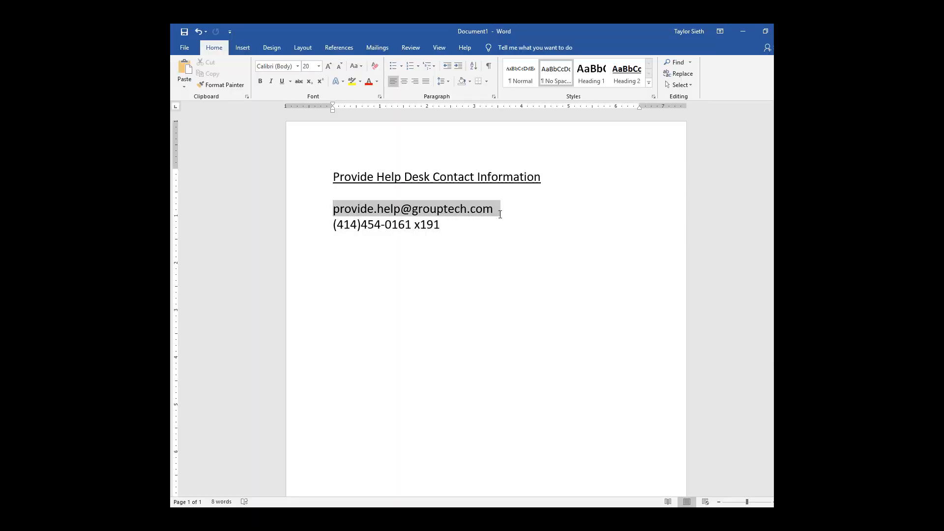
left_click(466, 231)
key("shift+Home")
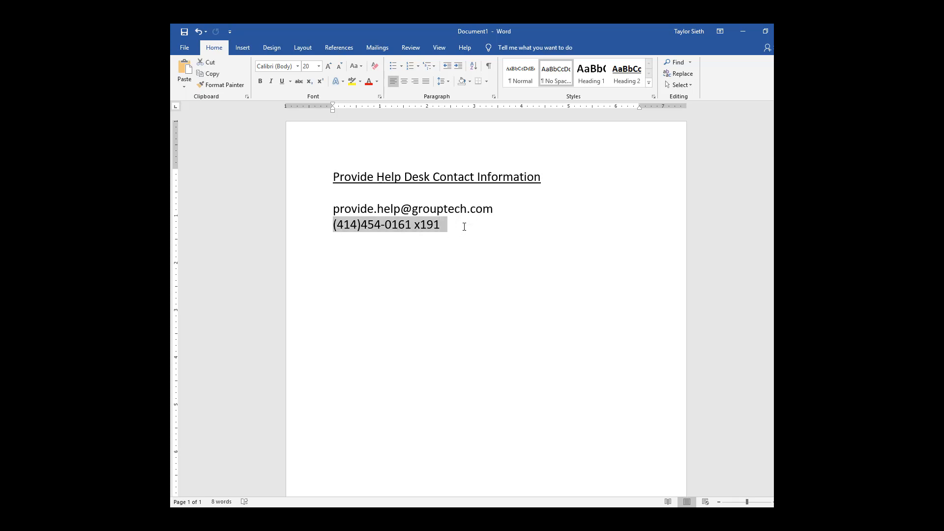
left_click(465, 227)
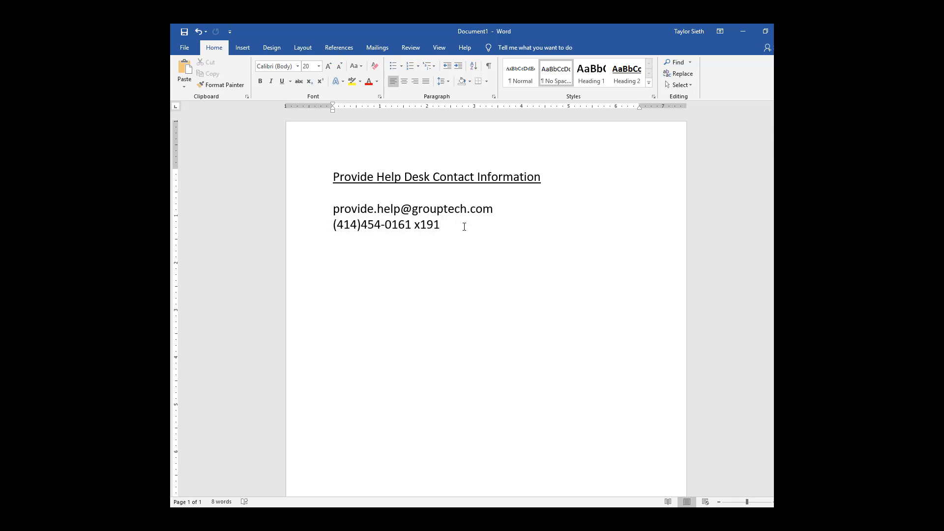